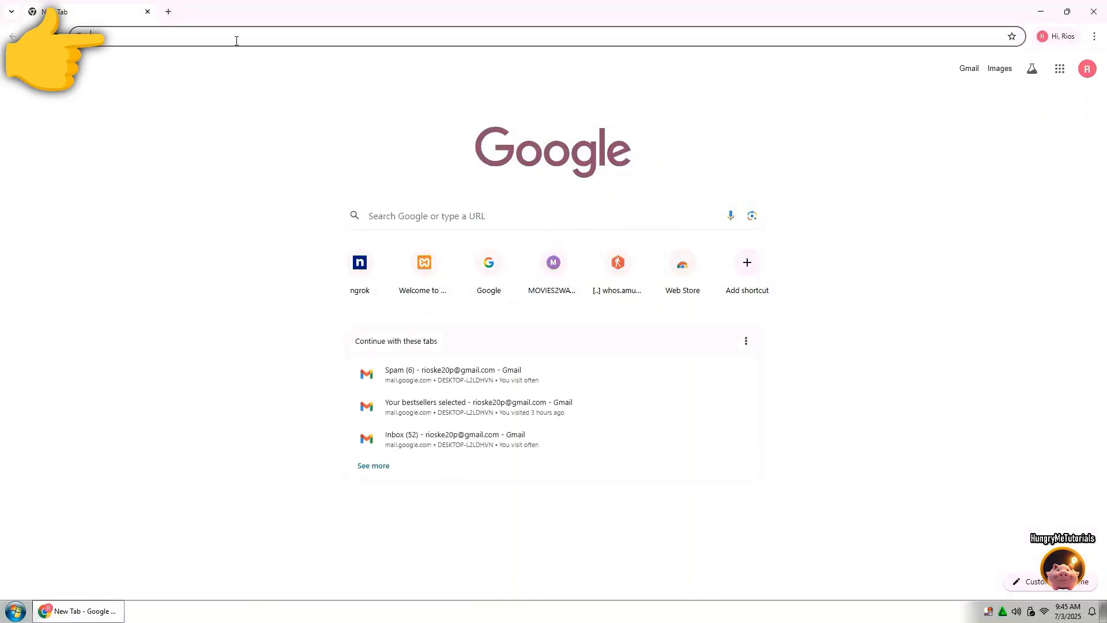
# Step: Search the web for "winaio maker professional v1.3" and open the Blind Help Project page for it
pyautogui.write('winaio maker ')
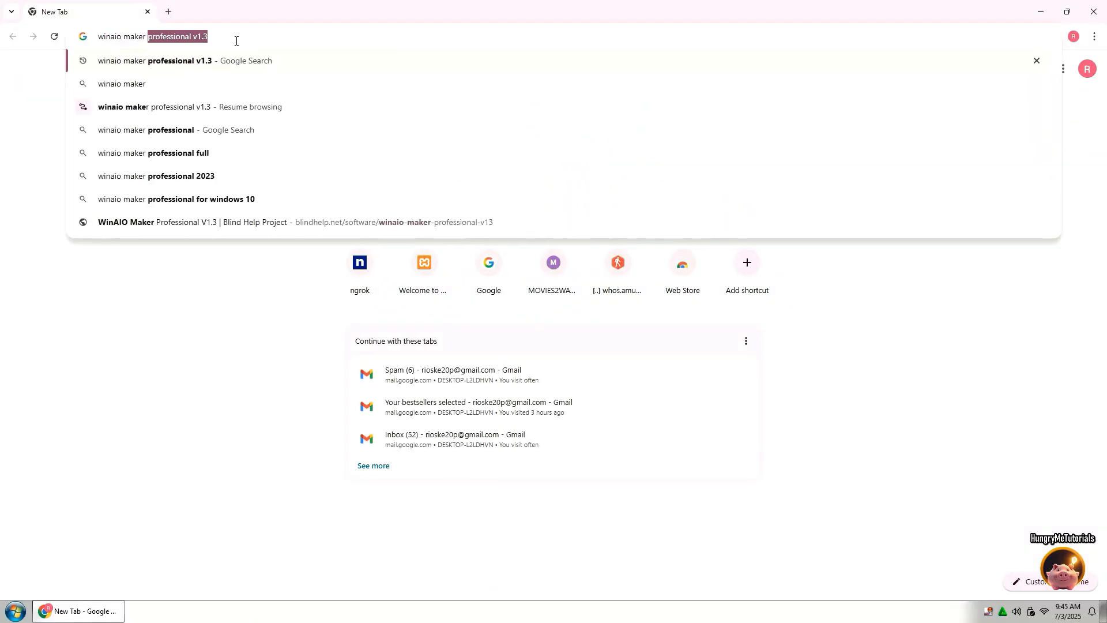
pyautogui.write('professional v1.3')
pyautogui.press('Return')
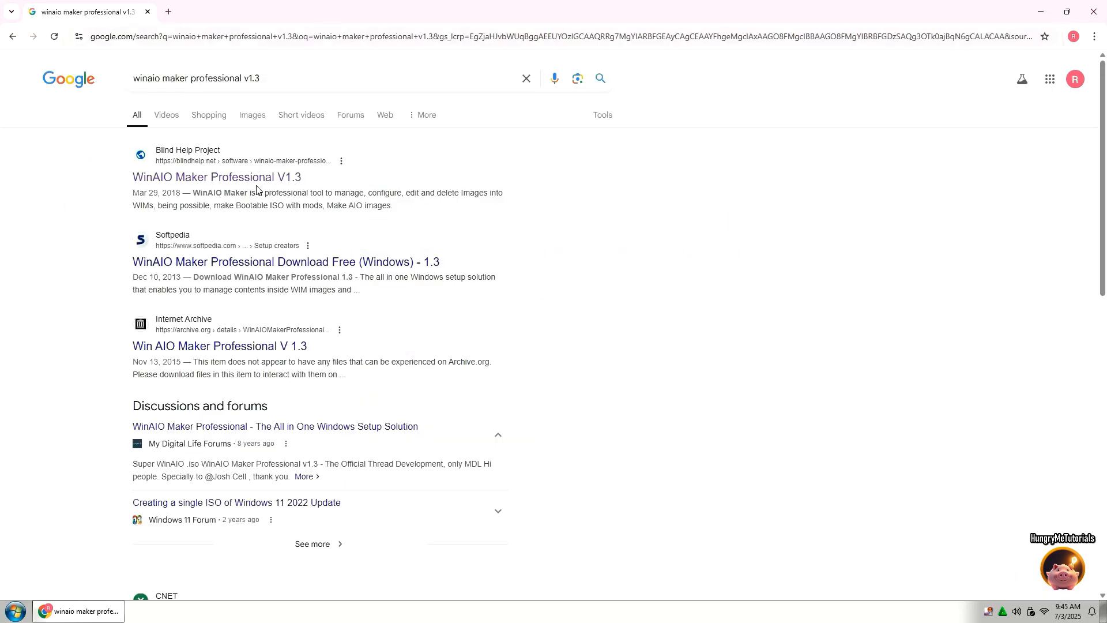
pyautogui.click(223, 184)
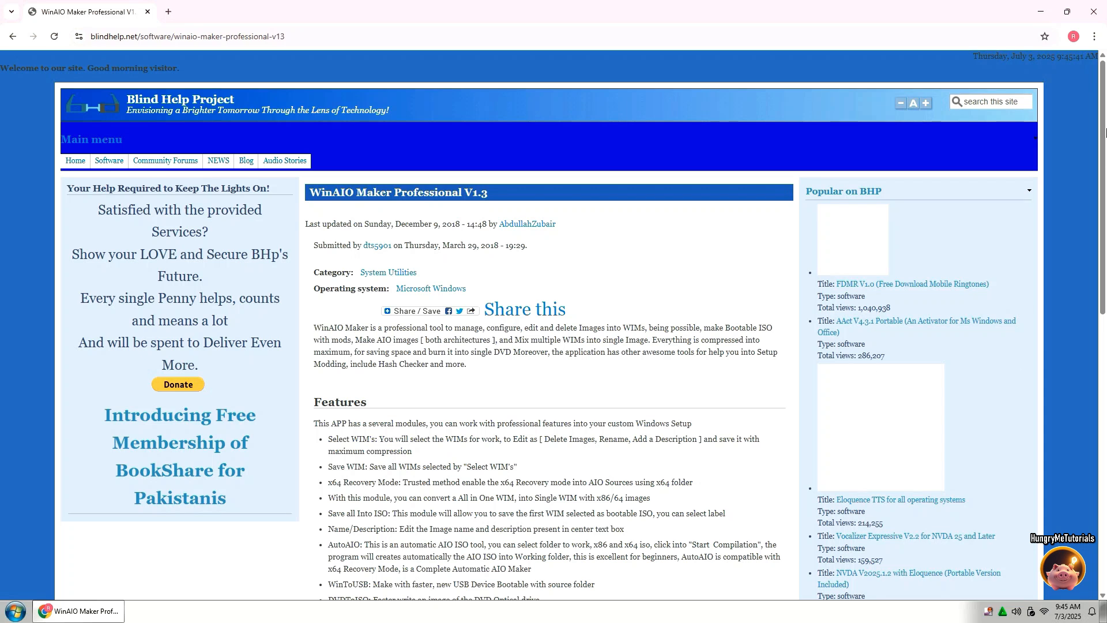
# Step: Download WinAIO Maker Professional V1.3, launch the downloaded program and close the browser
pyautogui.scroll(-5, 1106, 133)
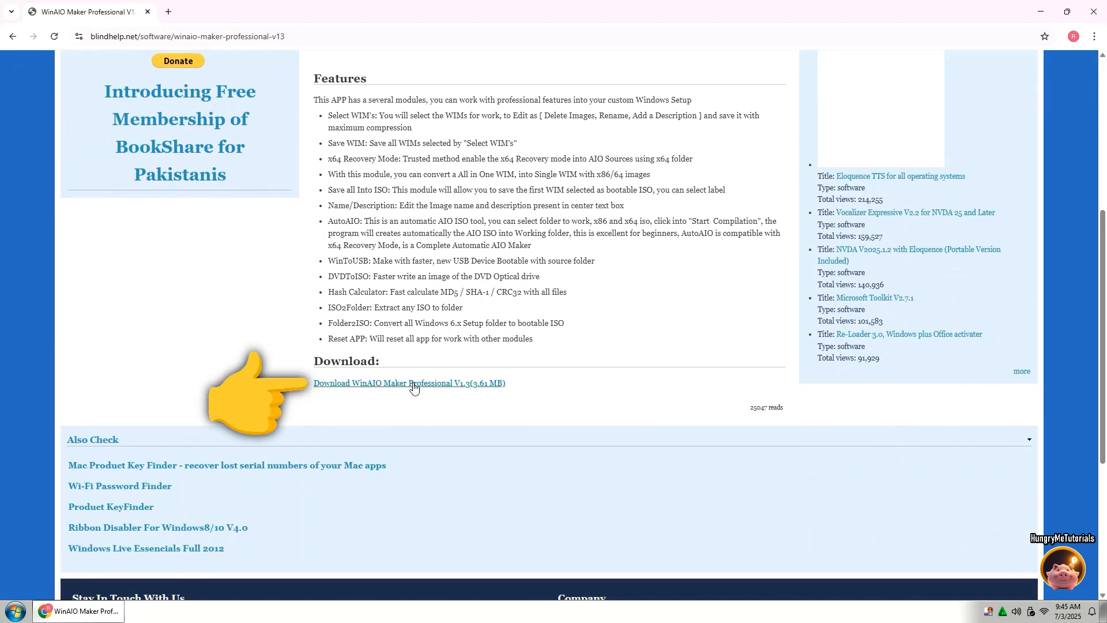
pyautogui.click(413, 384)
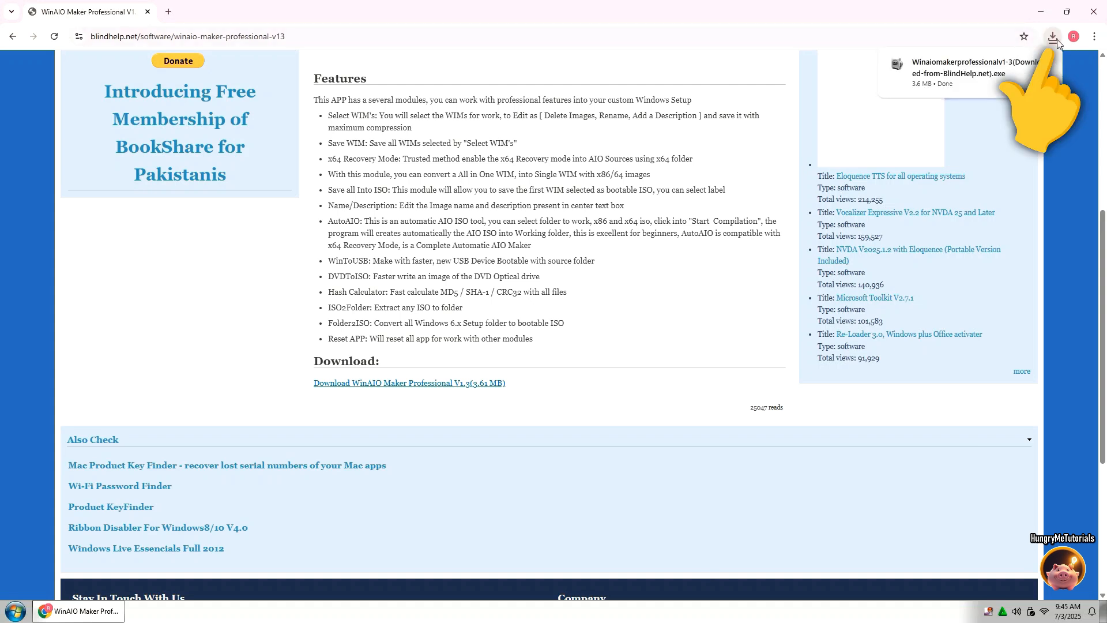
pyautogui.click(960, 83)
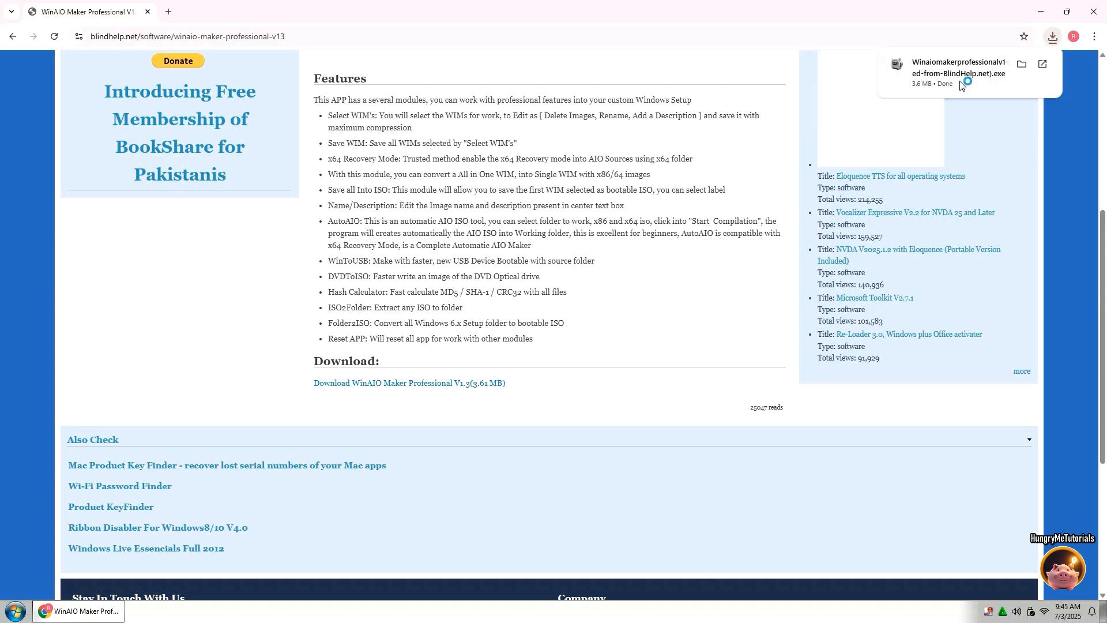
pyautogui.click(1094, 12)
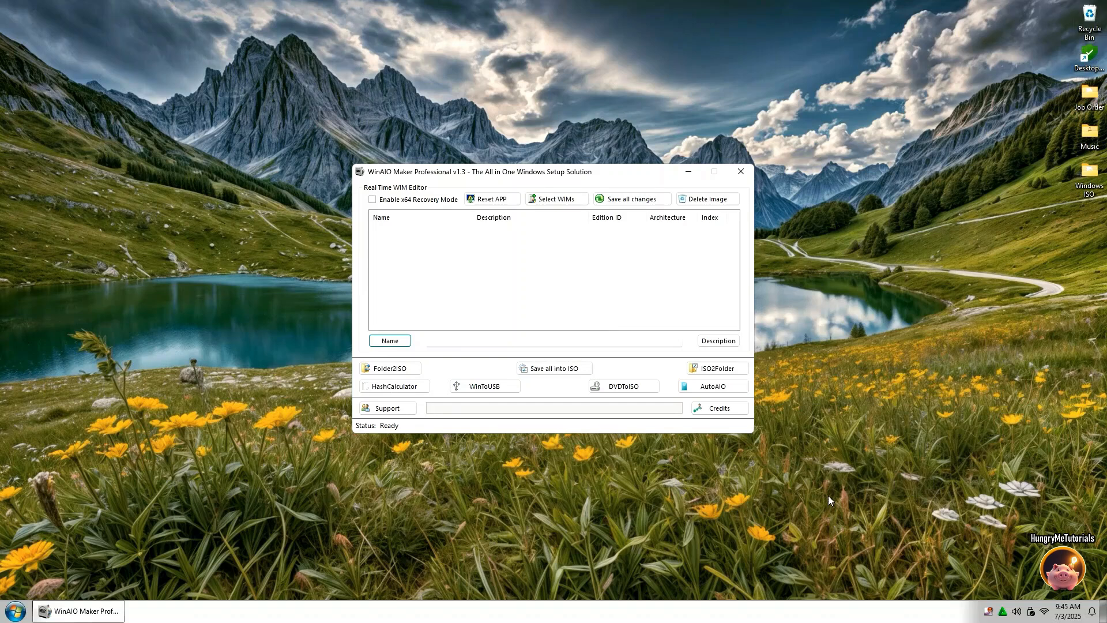
# Step: Start the ISO2Folder tool and choose Win11_22H2_English_x64 from the desktop's Windows ISO folder as the source ISO
pyautogui.click(735, 373)
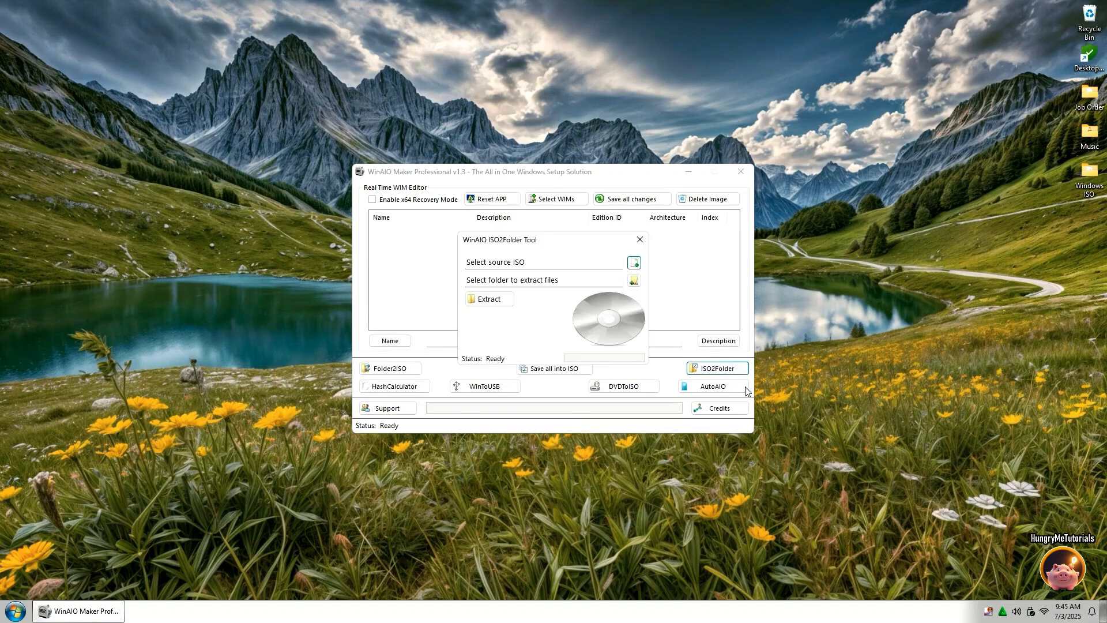
pyautogui.click(634, 262)
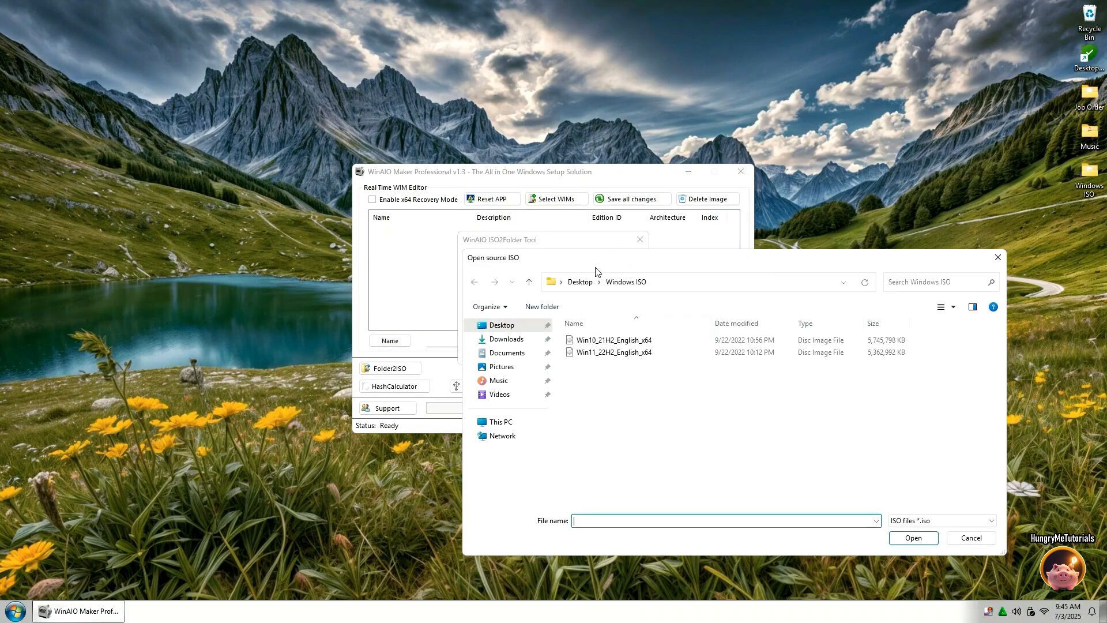
pyautogui.click(611, 352)
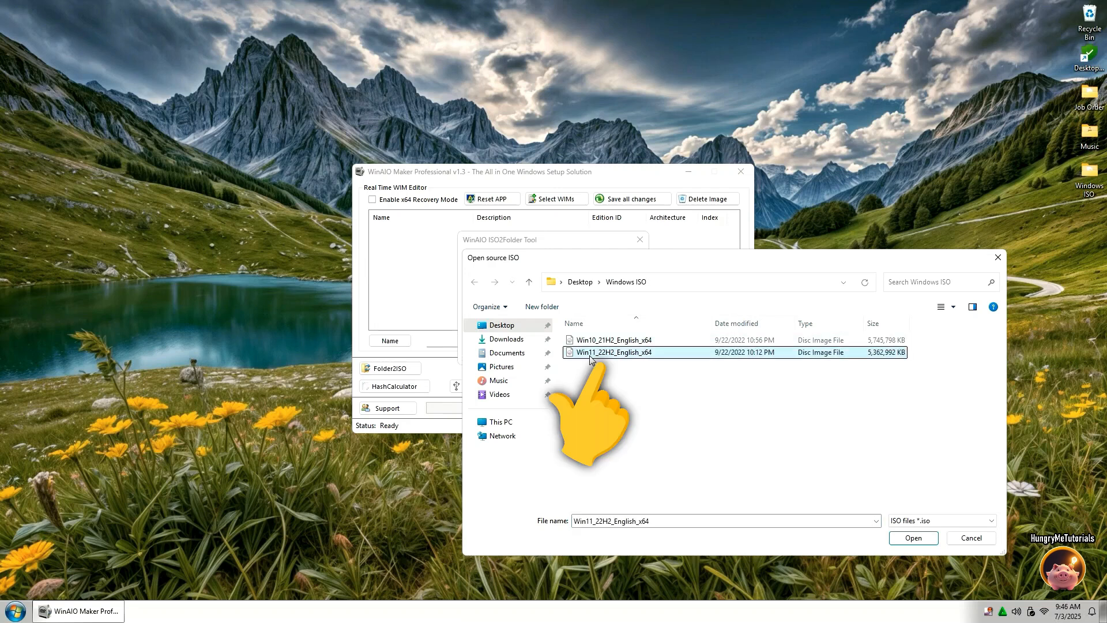
pyautogui.click(914, 537)
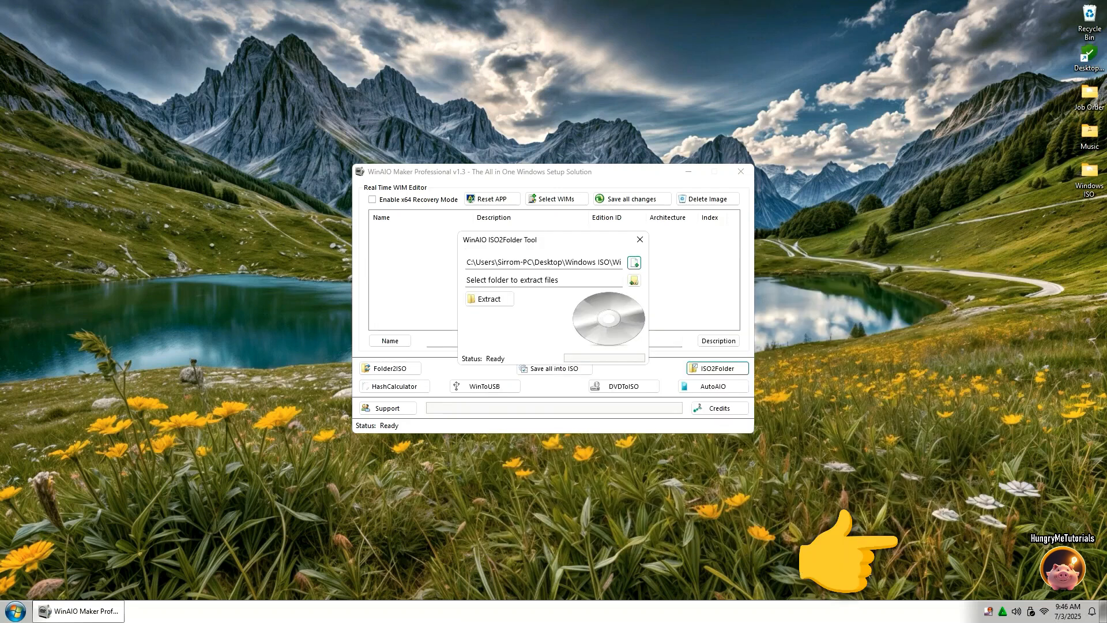
# Step: Create a Win11 folder inside the desktop's Windows ISO folder and set it as the extraction destination
pyautogui.click(634, 280)
pyautogui.doubleClick(507, 274)
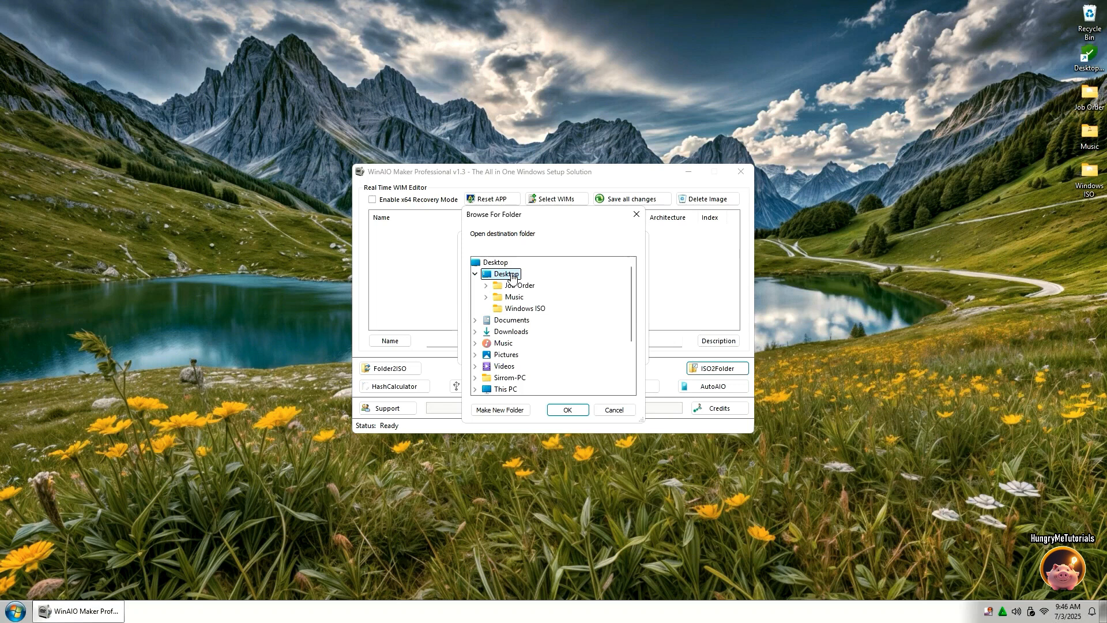
pyautogui.click(524, 309)
pyautogui.click(500, 410)
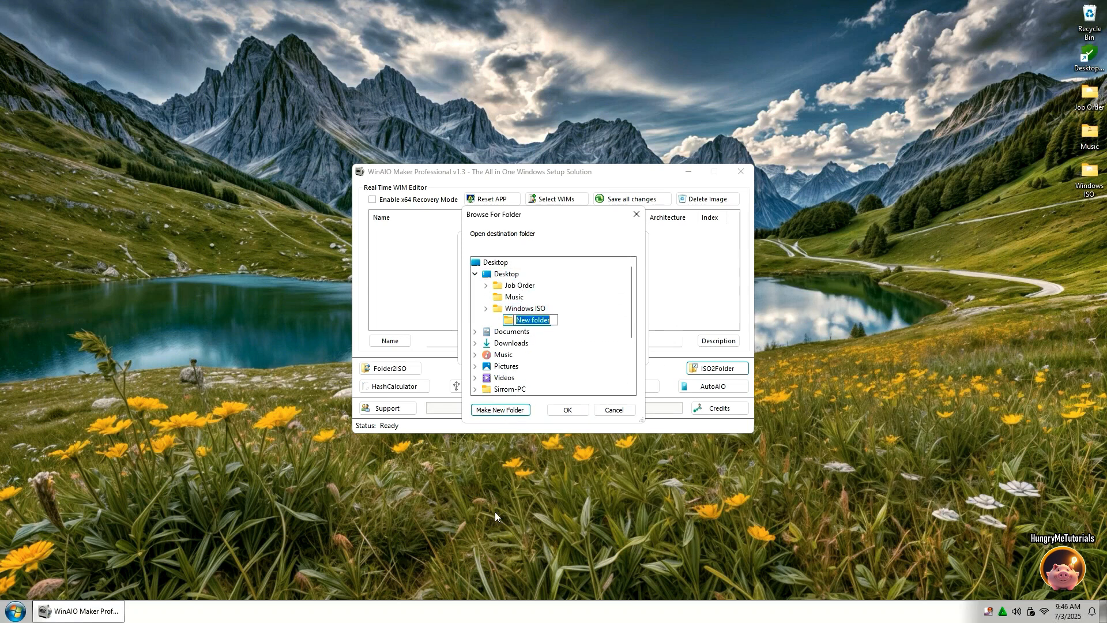
pyautogui.write('Win11')
pyautogui.press('Return')
pyautogui.click(566, 410)
# Step: Extract the Windows 11 ISO, finish the task and close the ISO2Folder tool
pyautogui.click(489, 300)
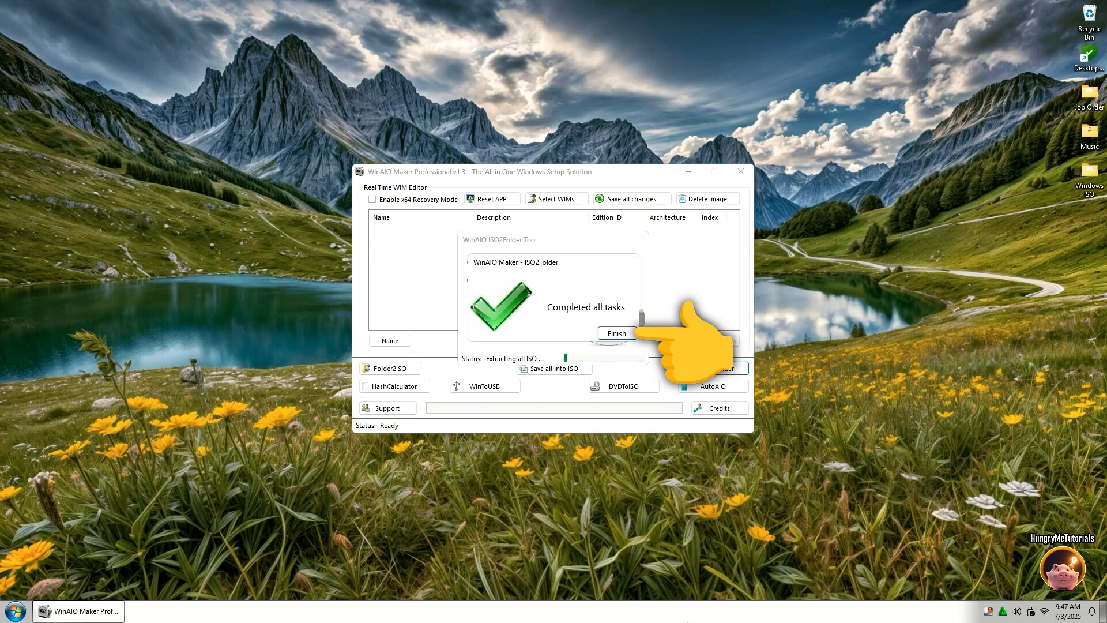
pyautogui.click(628, 335)
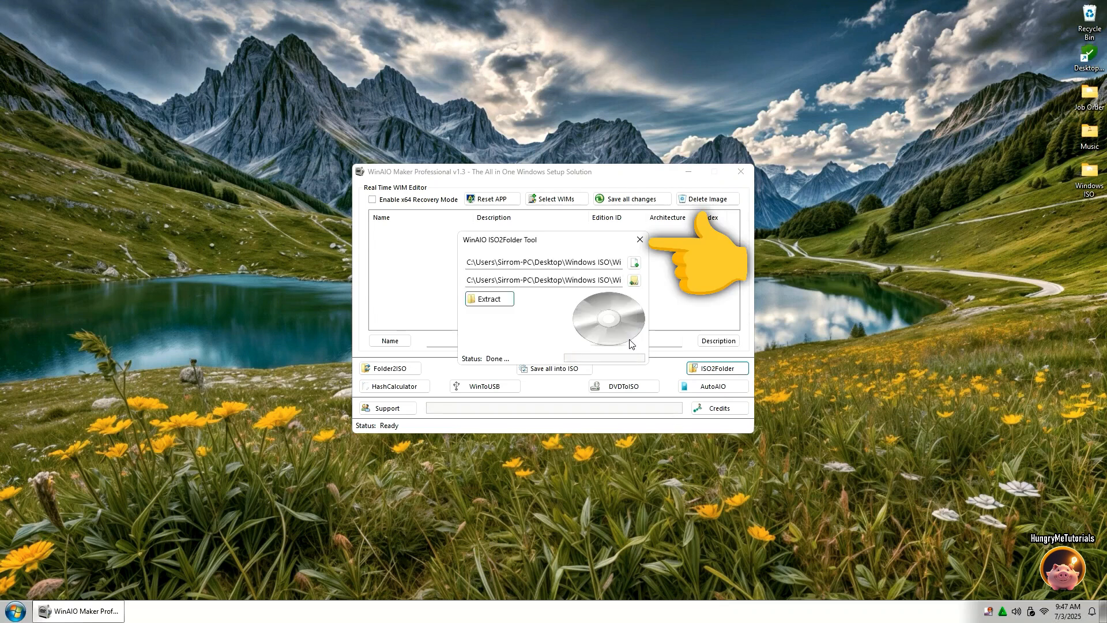
pyautogui.click(639, 240)
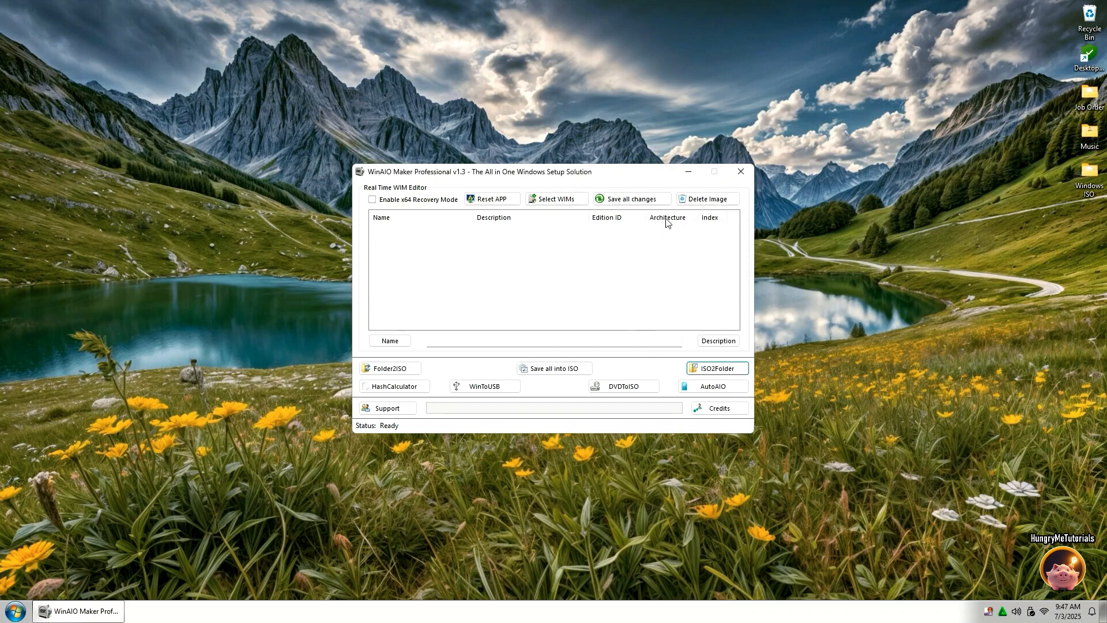
# Step: Examine the extracted Windows 11 setup files in the Win11 folder on the desktop's Windows ISO folder
pyautogui.click(687, 172)
pyautogui.doubleClick(1083, 182)
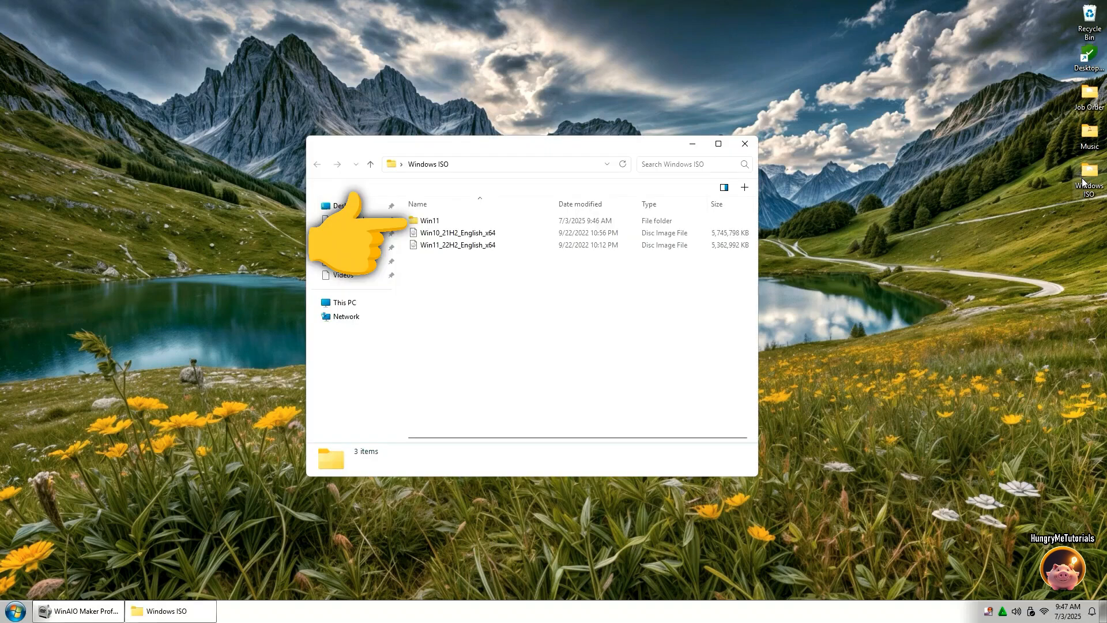
pyautogui.doubleClick(430, 220)
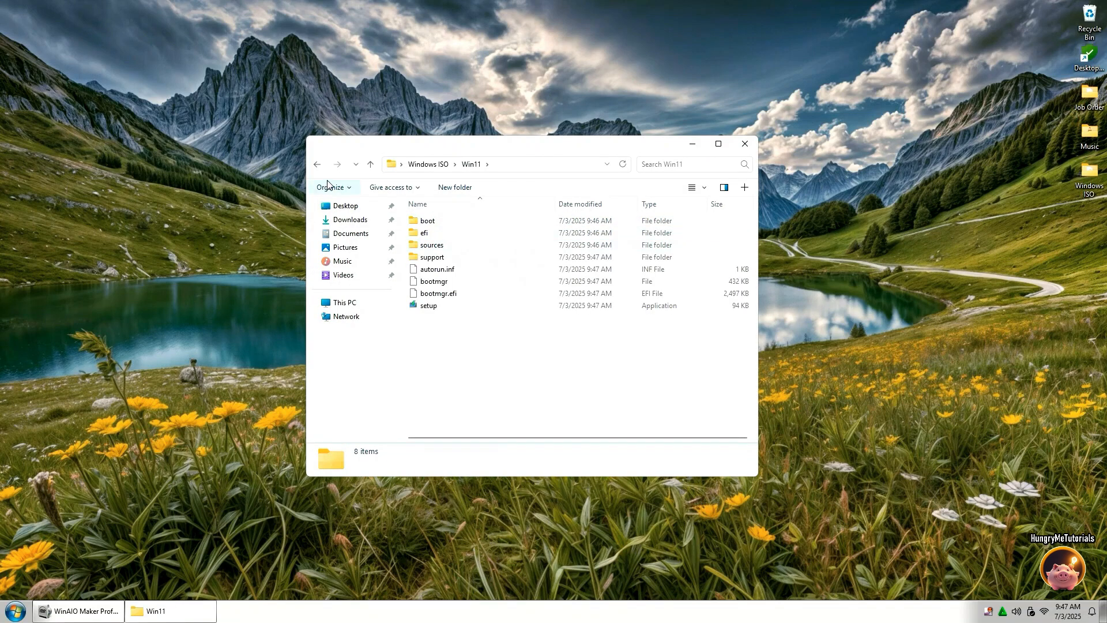
pyautogui.click(317, 165)
pyautogui.click(745, 144)
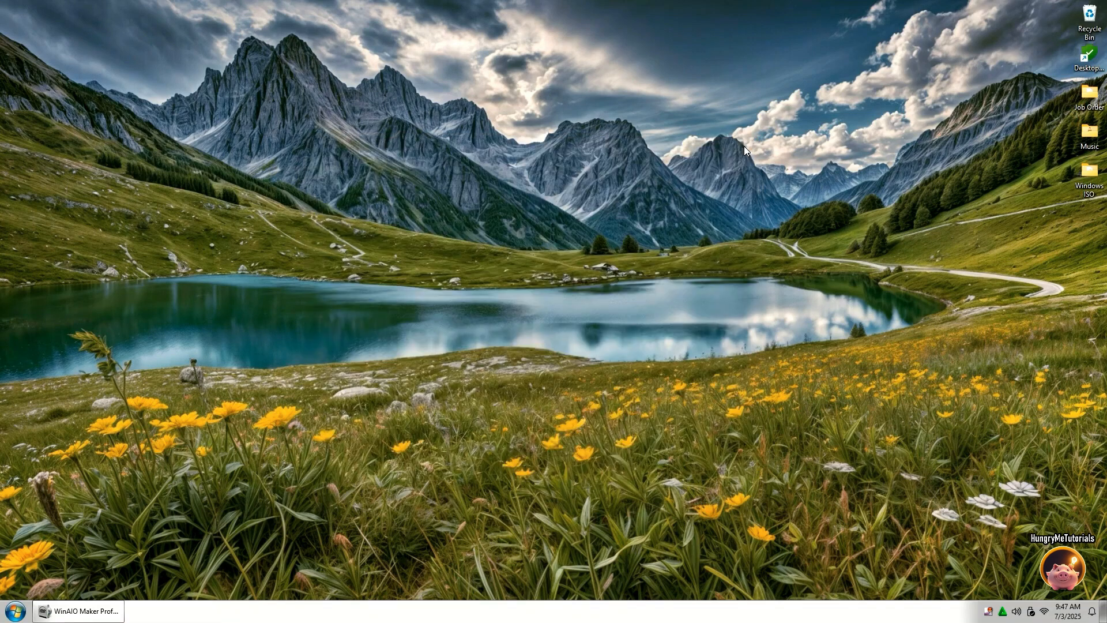
# Step: Return to WinAIO Maker and extract the Win10_21H2_English_x64 ISO into a Win10 folder inside Windows ISO with ISO2Folder
pyautogui.click(81, 611)
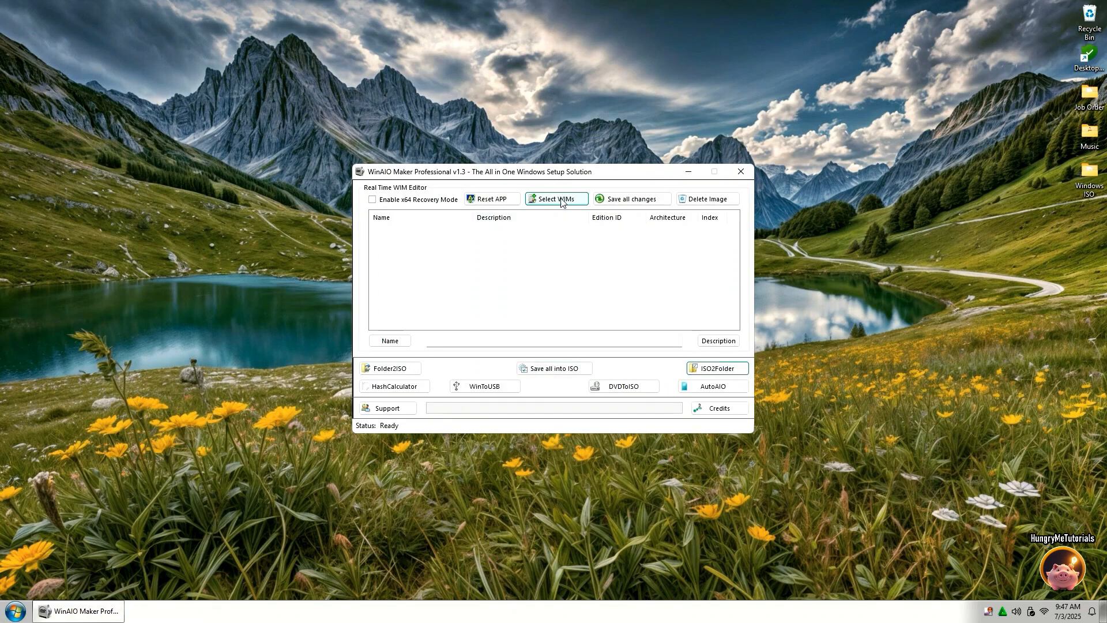
pyautogui.click(725, 369)
pyautogui.doubleClick(640, 367)
pyautogui.click(525, 320)
pyautogui.click(569, 412)
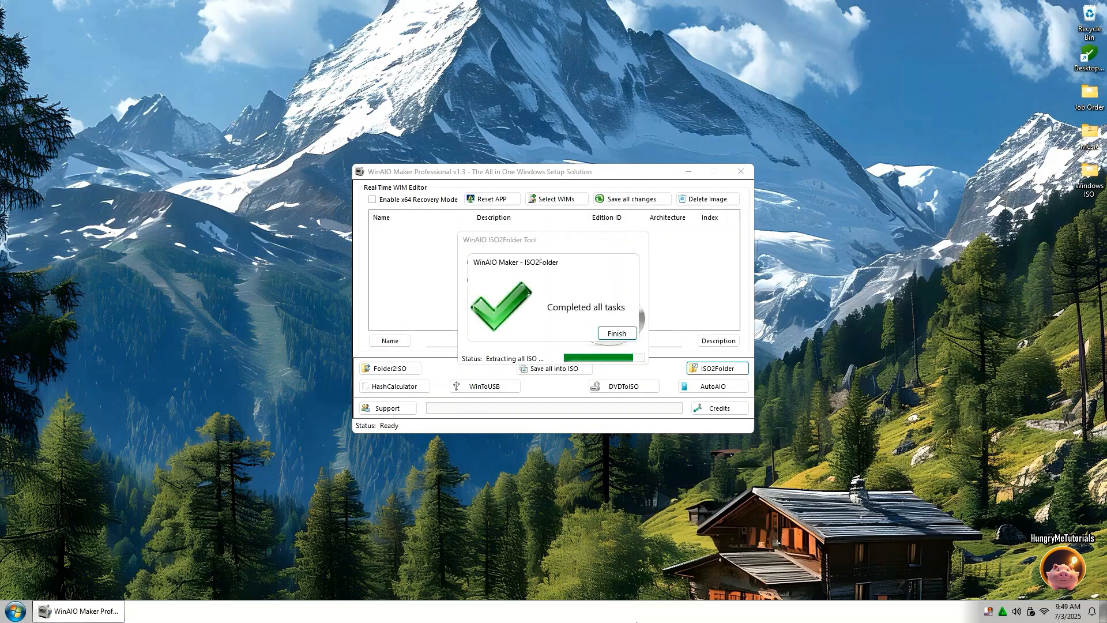
pyautogui.click(613, 331)
# Step: Check the Windows ISO folder on the desktop for the extracted Win10 and Win11 folders
pyautogui.click(688, 171)
pyautogui.doubleClick(1089, 176)
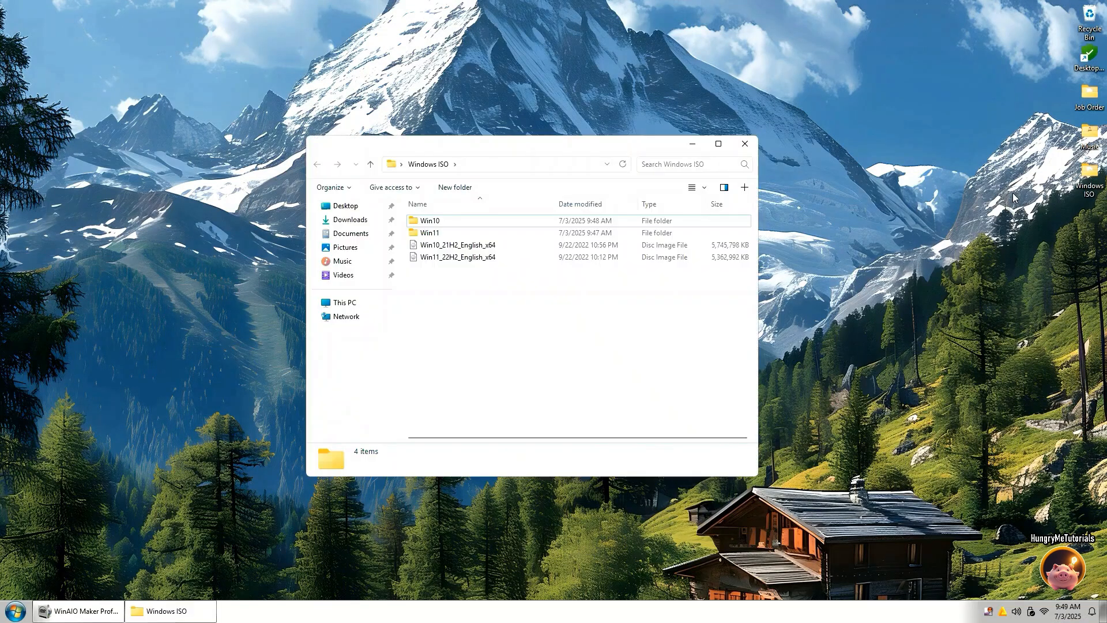
pyautogui.click(429, 220)
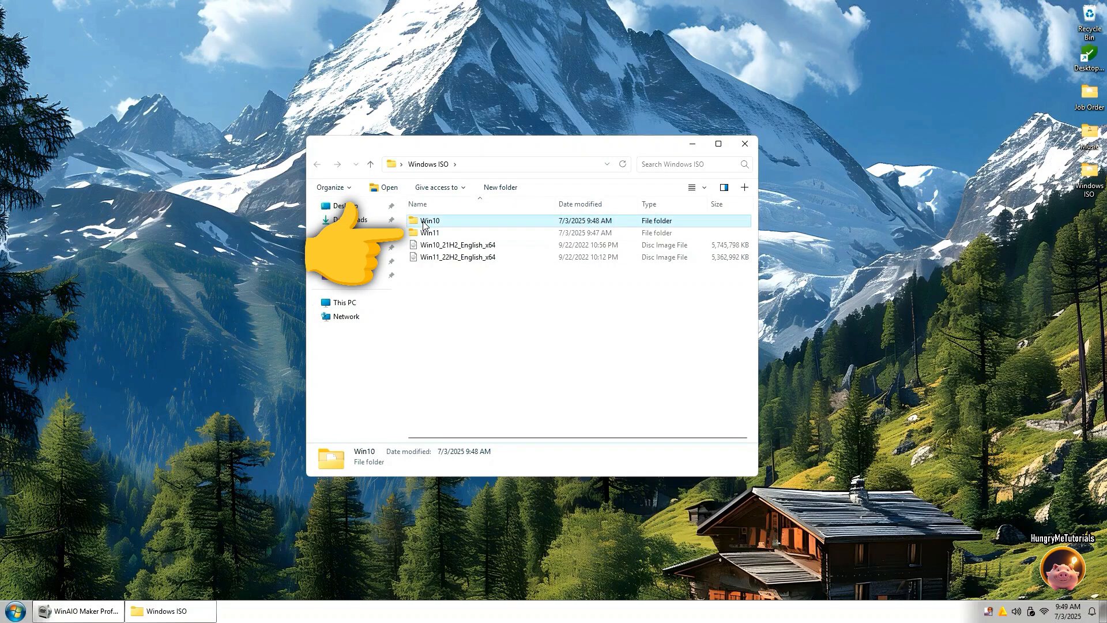
pyautogui.click(745, 144)
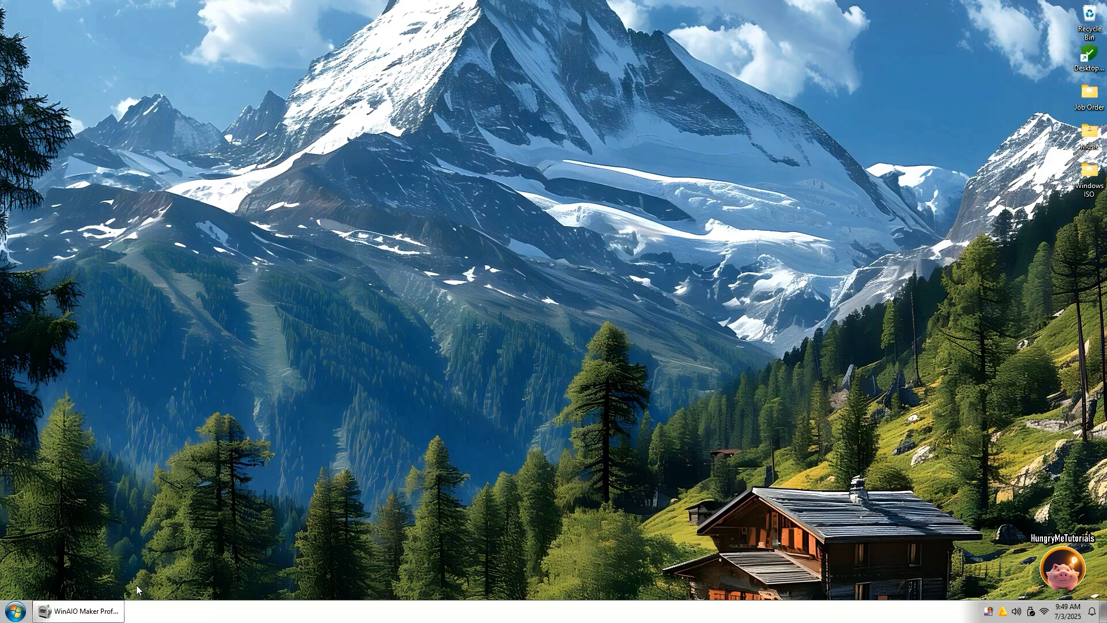
# Step: Return to WinAIO Maker and load install.wim from the Win11 folder's sources directory into the WIM editor
pyautogui.click(78, 611)
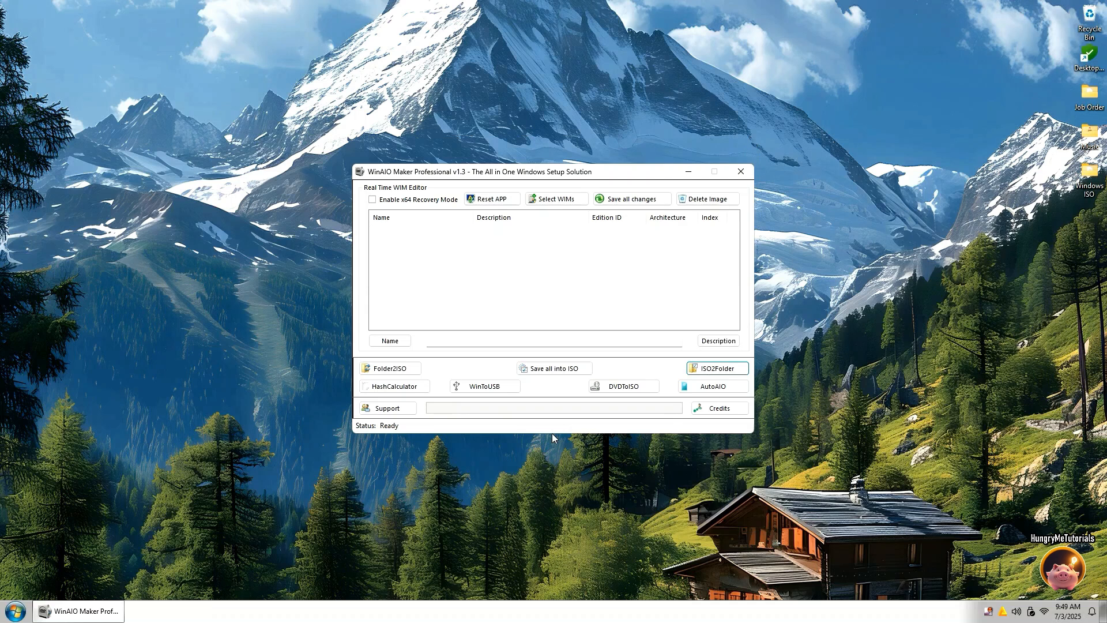
pyautogui.click(556, 198)
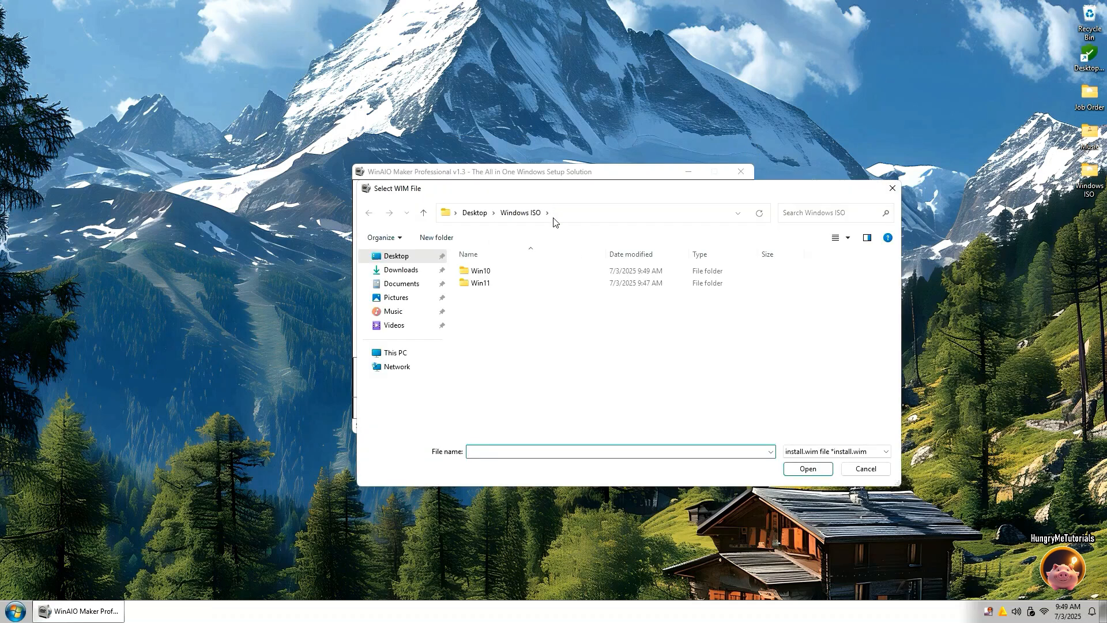
pyautogui.doubleClick(480, 284)
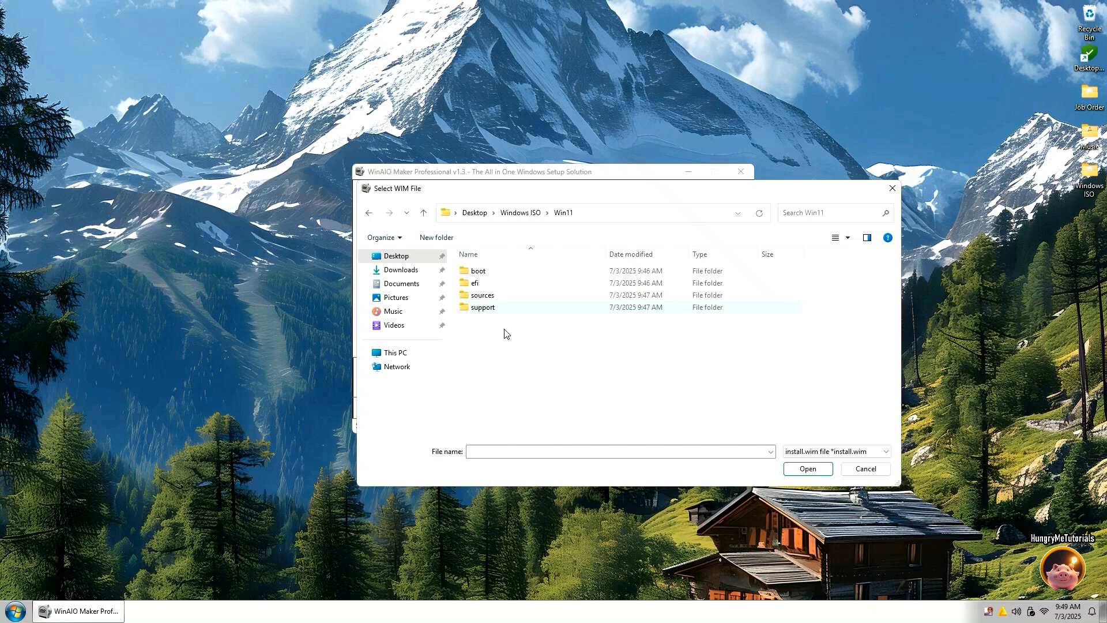
pyautogui.doubleClick(493, 300)
pyautogui.doubleClick(495, 381)
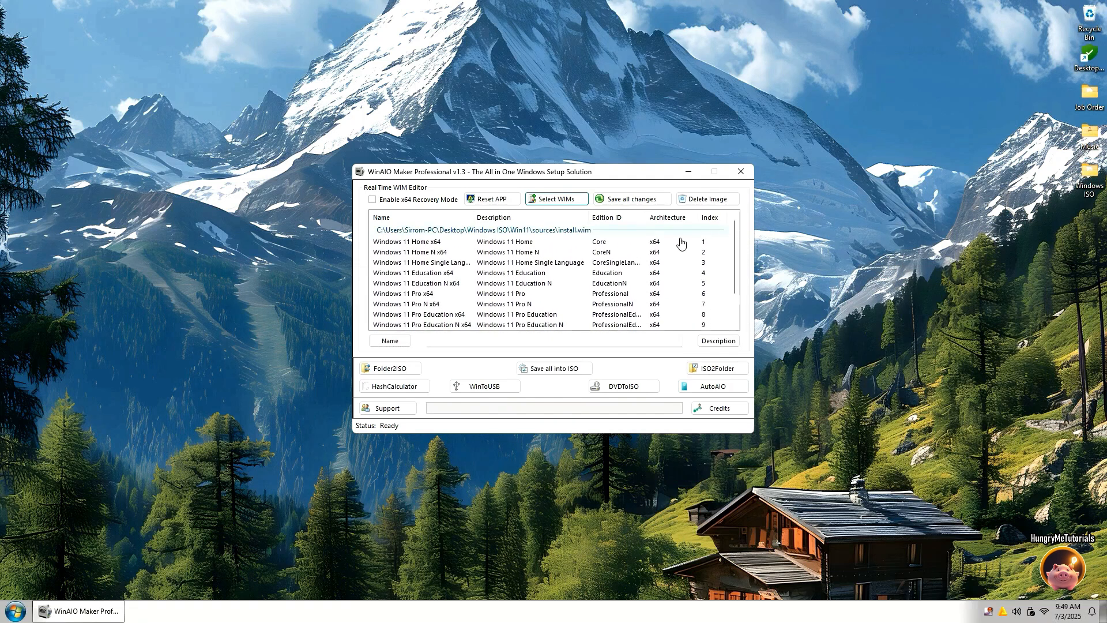
# Step: Delete the Windows 11 Home, Home N and Home Single Language images from the loaded WIM
pyautogui.click(517, 243)
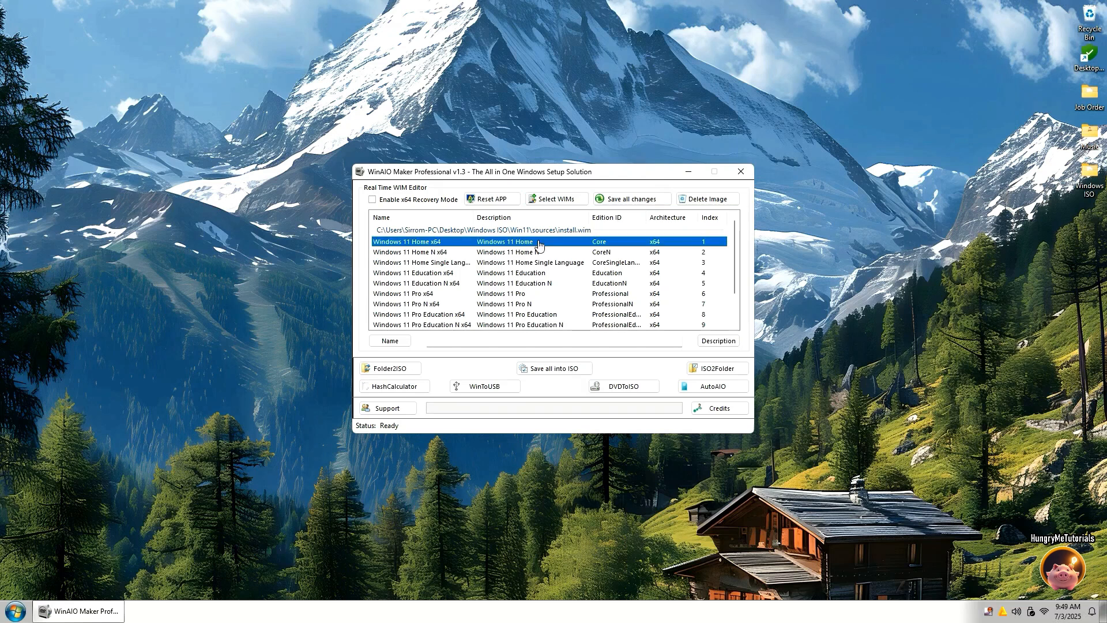
pyautogui.click(683, 200)
pyautogui.click(559, 344)
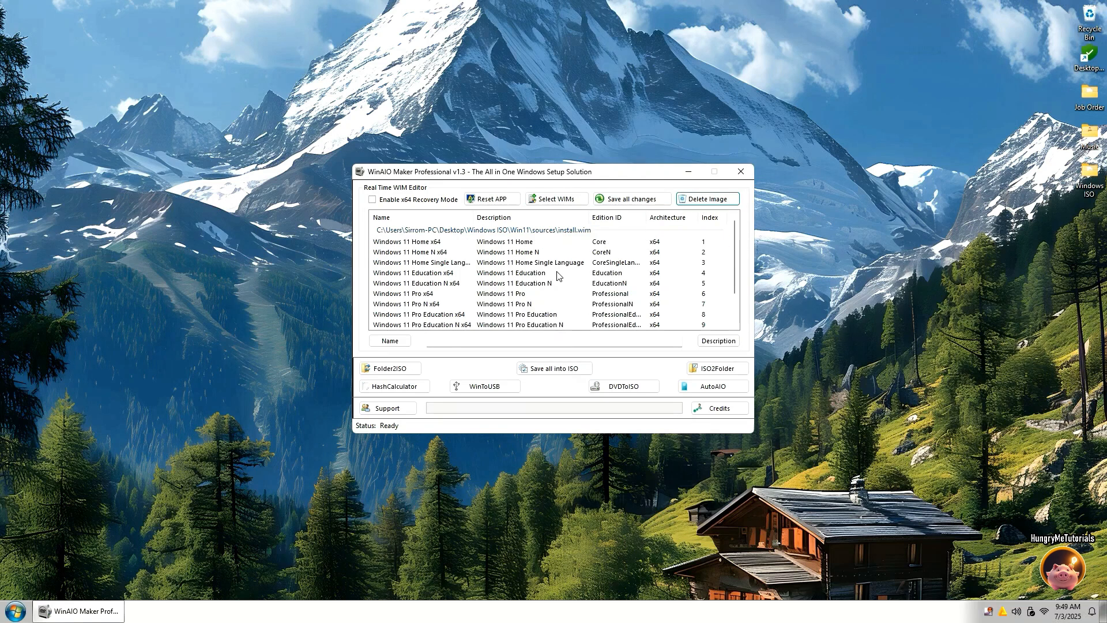
pyautogui.click(524, 243)
pyautogui.click(697, 200)
pyautogui.click(552, 344)
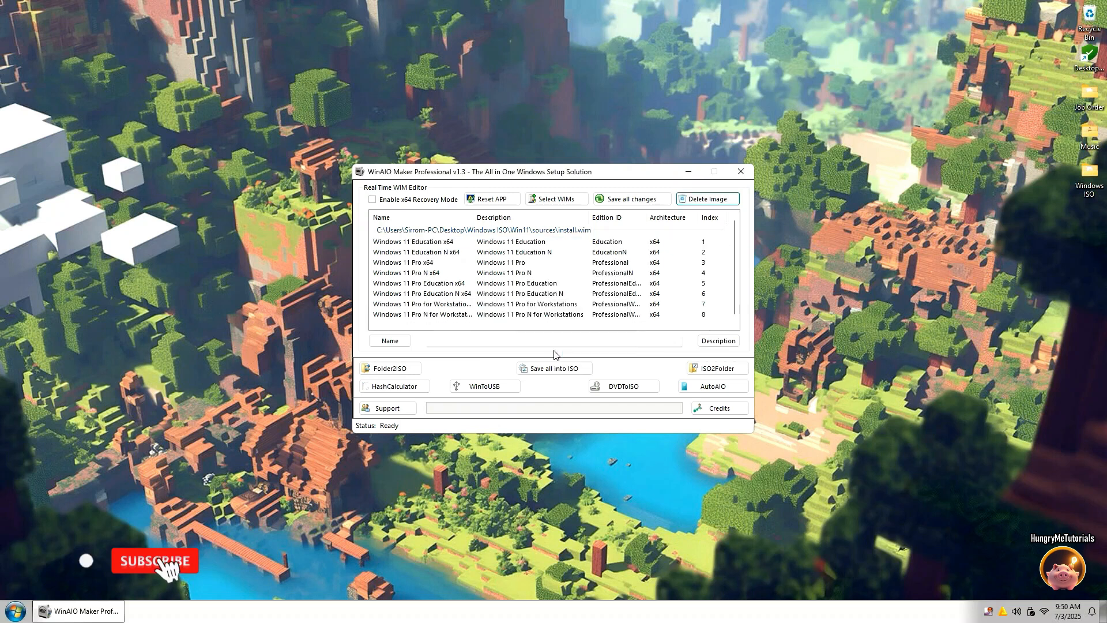
# Step: Delete the Windows 11 Education, Education N, Pro N, Pro Education and Pro Education N images from the WIM
pyautogui.click(525, 241)
pyautogui.click(697, 200)
pyautogui.click(552, 345)
pyautogui.click(524, 253)
# Step: Delete the Windows 11 Pro for Workstations and Pro N for Workstations images, keeping only Windows 11 Pro
pyautogui.click(543, 252)
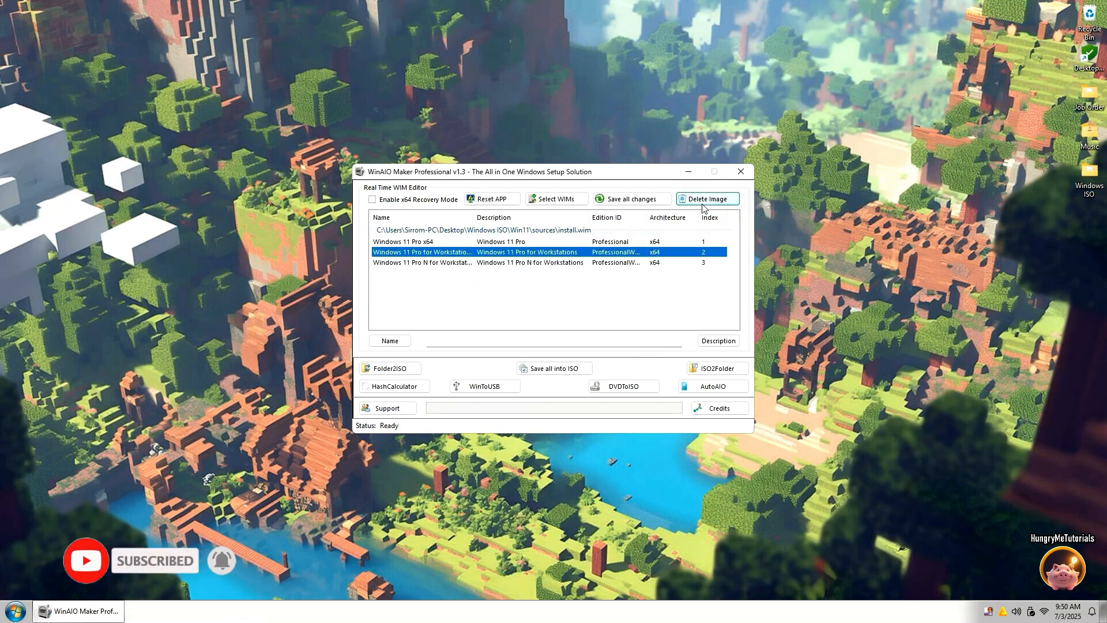
pyautogui.click(701, 203)
pyautogui.click(542, 343)
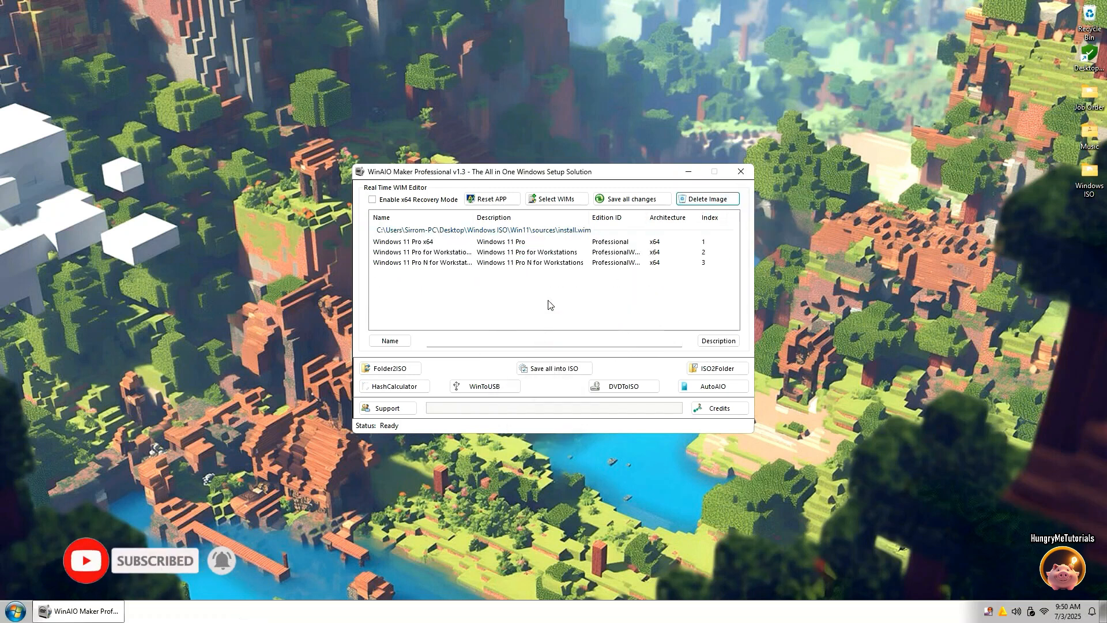
pyautogui.click(589, 254)
pyautogui.click(701, 202)
pyautogui.click(552, 344)
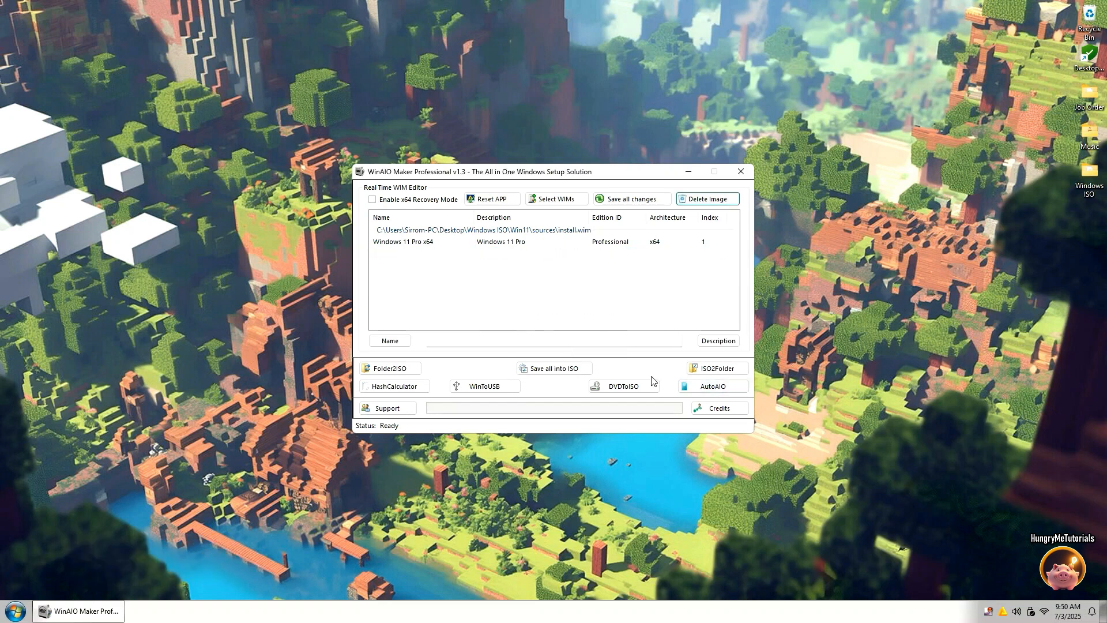
# Step: Add install.wim from the Win10 folder's sources directory to the WIM editor alongside the Windows 11 image
pyautogui.click(557, 199)
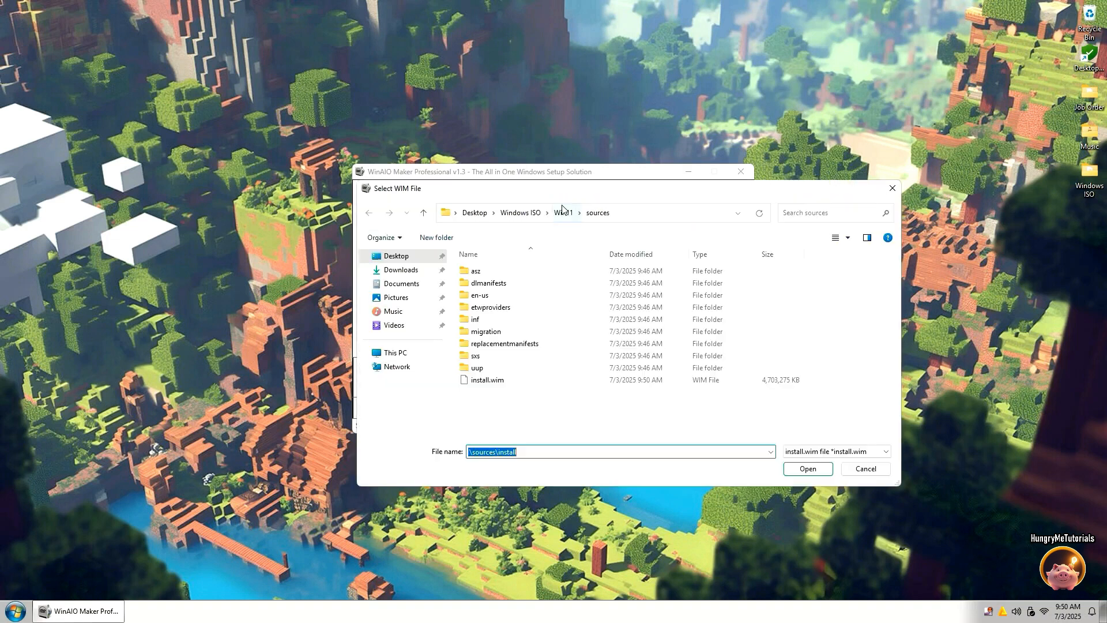
pyautogui.click(502, 214)
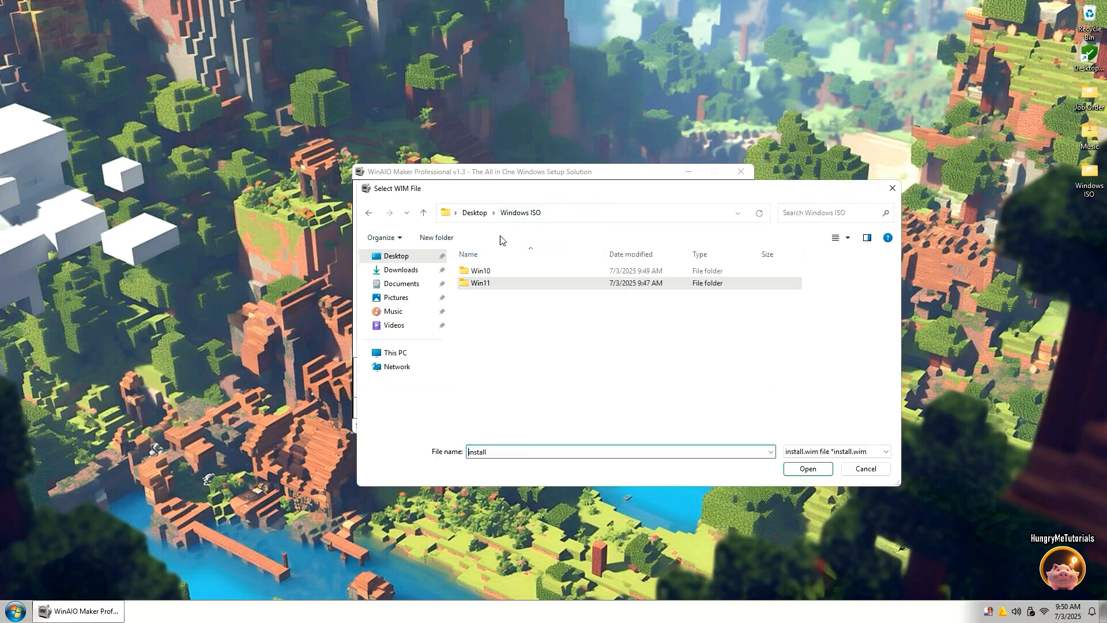
pyautogui.doubleClick(477, 271)
pyautogui.doubleClick(479, 296)
pyautogui.doubleClick(489, 392)
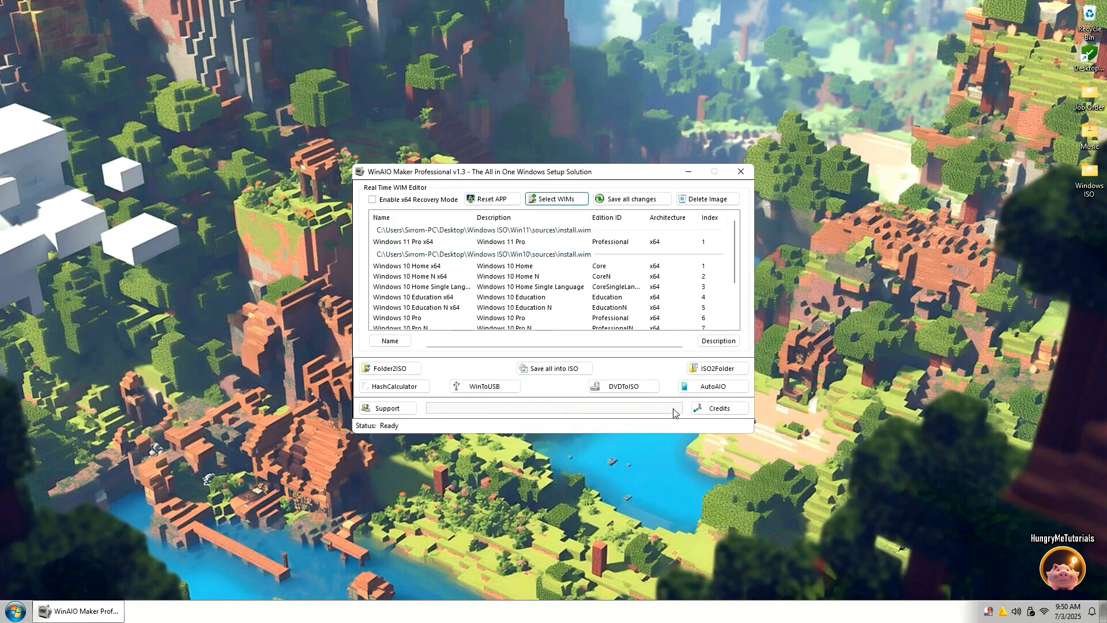
# Step: Delete every Windows 10 image except Windows 10 Pro, including Home, Education and Pro N for Workstations
pyautogui.click(533, 267)
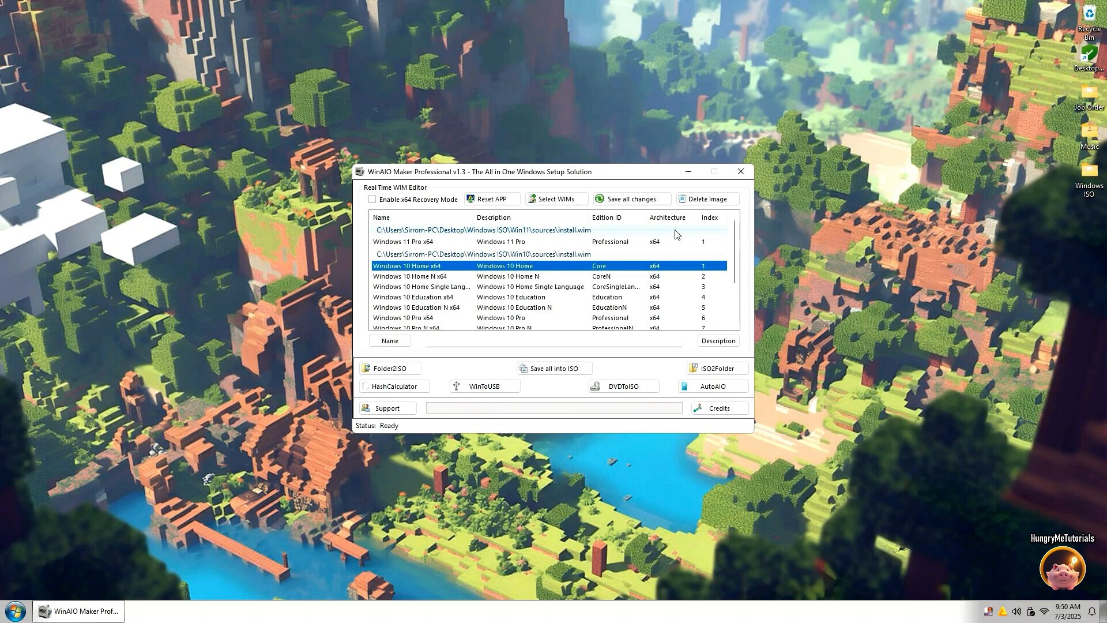
pyautogui.click(701, 199)
pyautogui.click(568, 346)
pyautogui.click(537, 267)
pyautogui.click(700, 199)
pyautogui.click(552, 344)
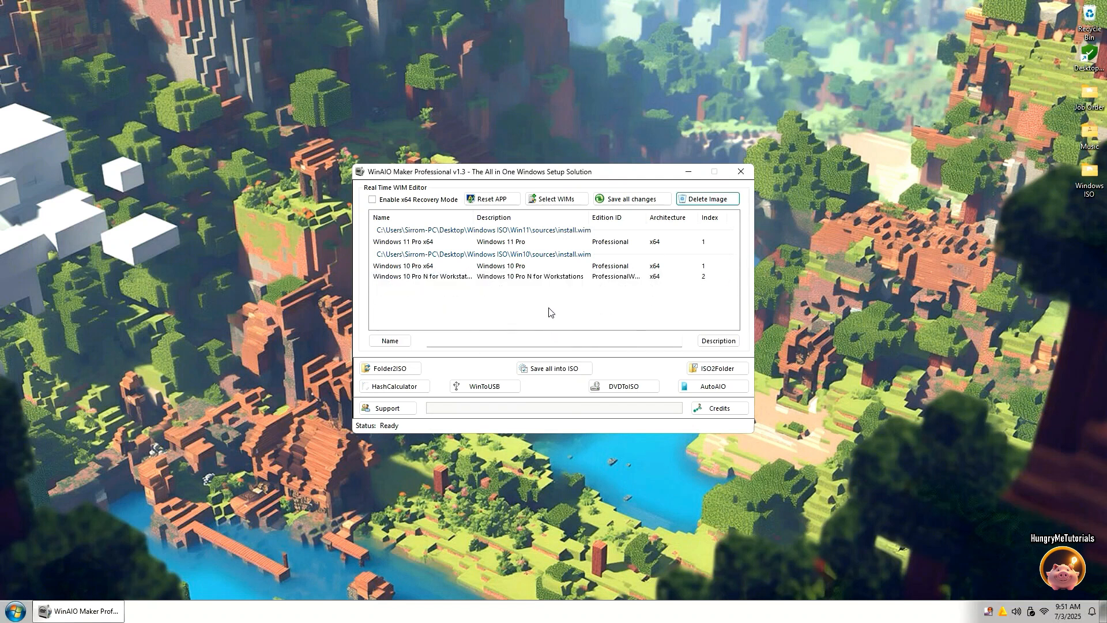
pyautogui.click(544, 277)
pyautogui.click(700, 201)
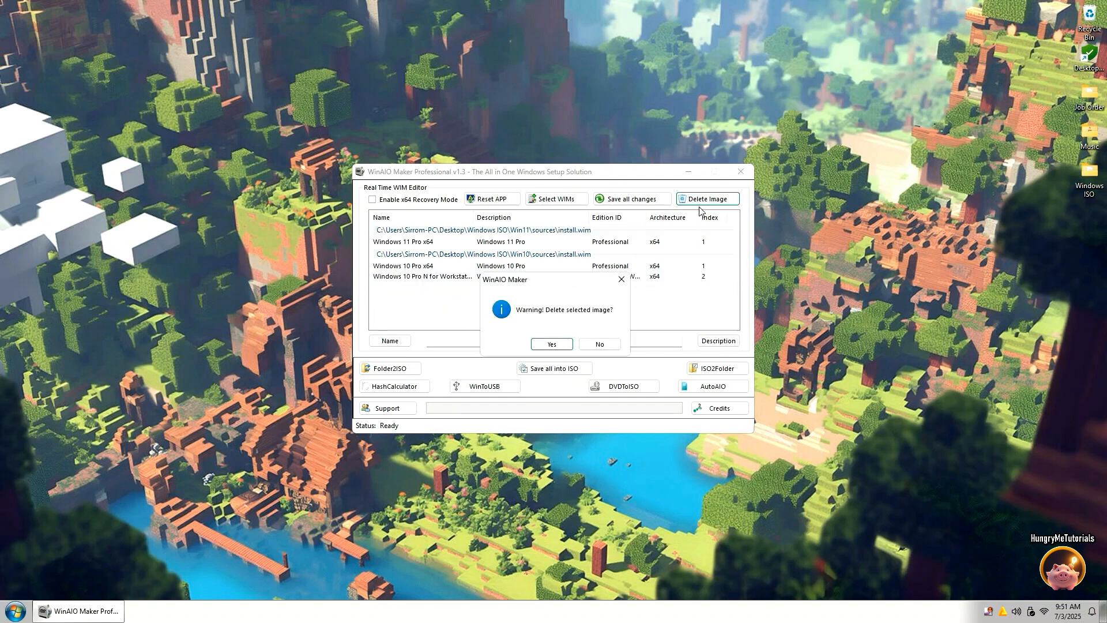
pyautogui.click(553, 348)
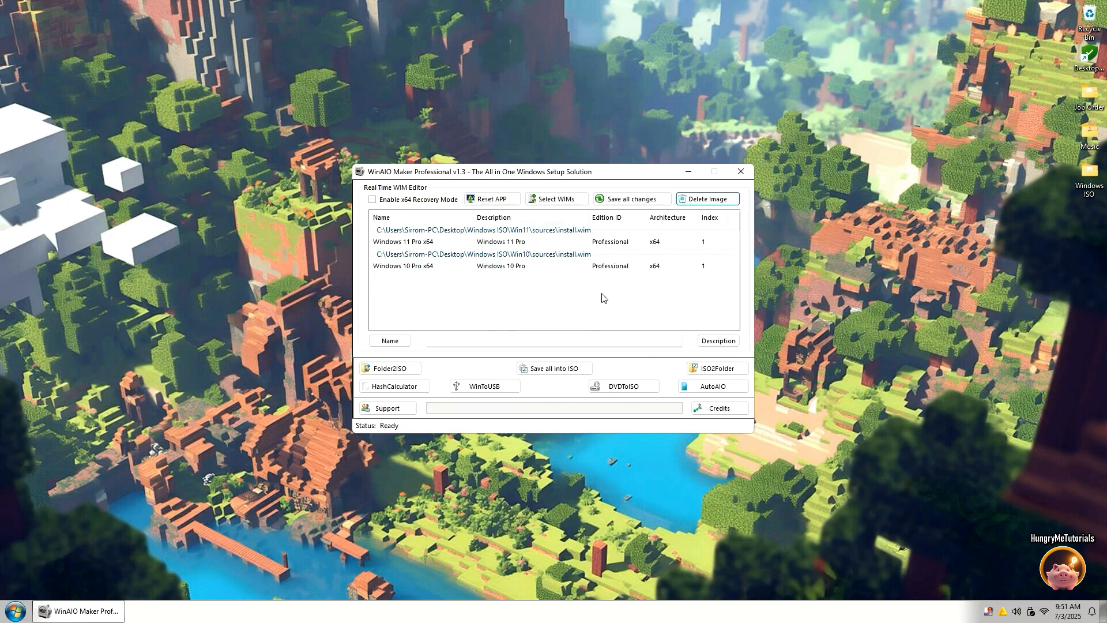
# Step: Save all changes to combine the Windows 11 Pro and Windows 10 Pro images, cleaning the cfg and clg files to enable the AIO feature
pyautogui.click(630, 199)
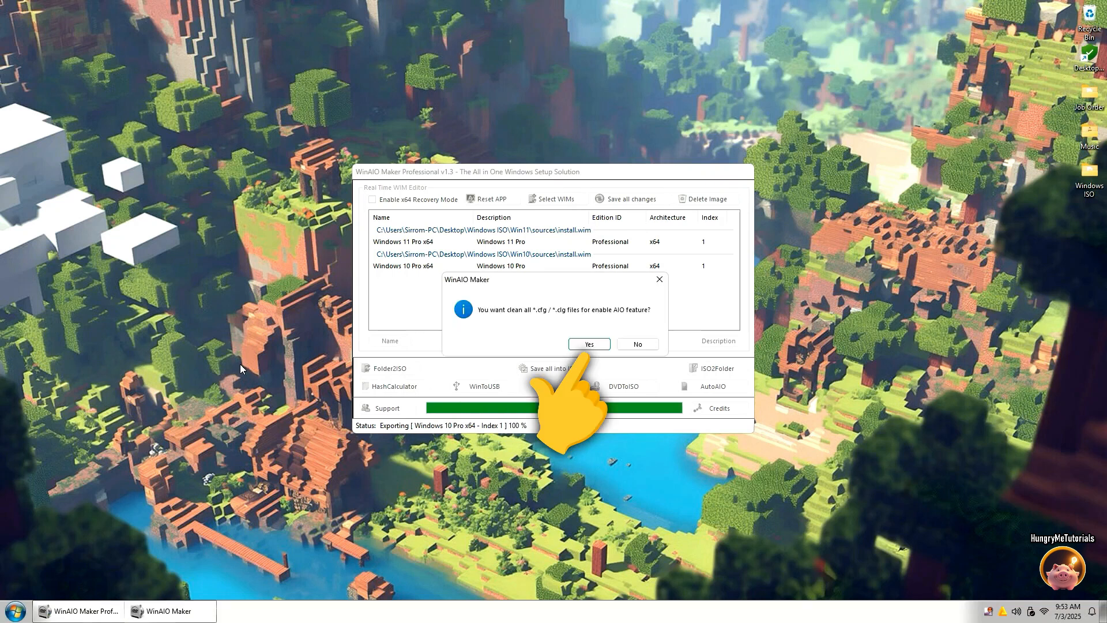
pyautogui.click(587, 344)
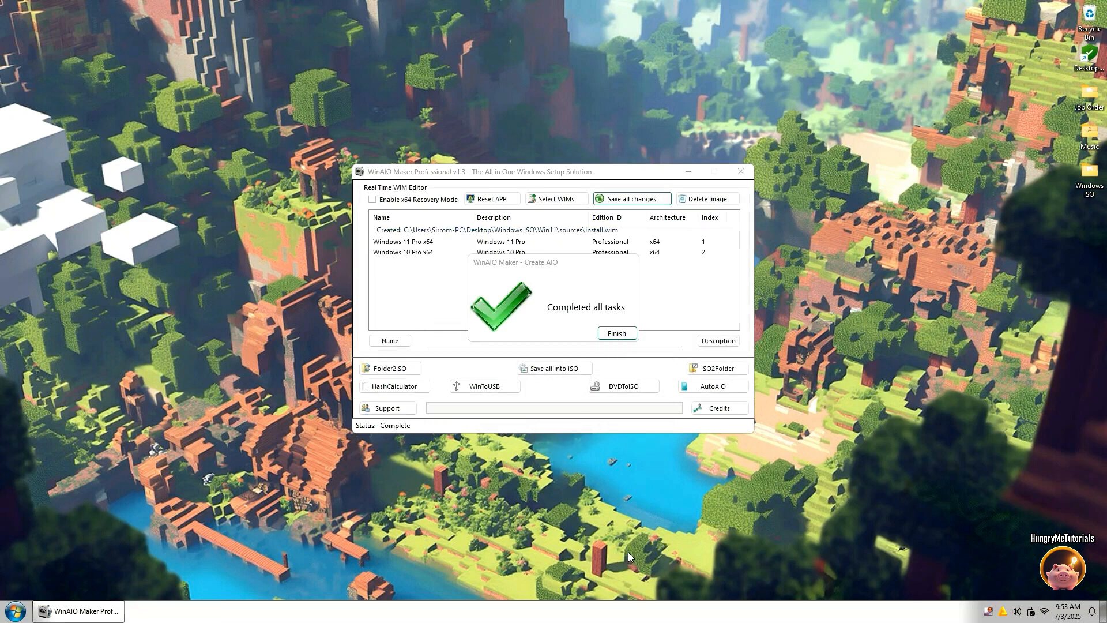
pyautogui.click(615, 334)
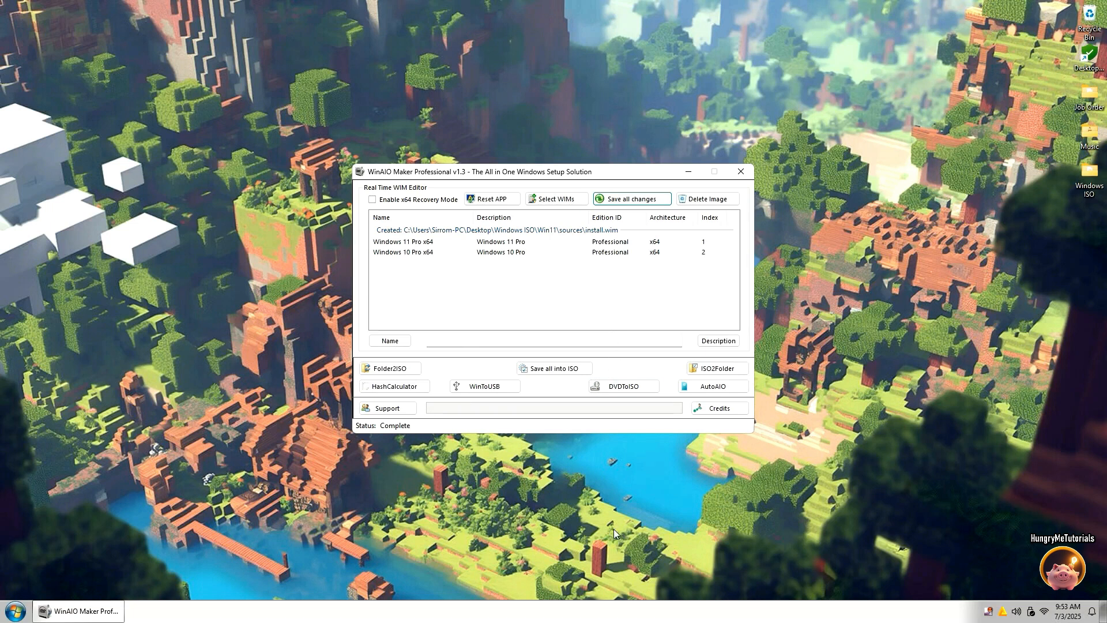
# Step: Set up saving everything into an ISO with the label win1011 and the destination file Windows10-11 in the Windows ISO folder
pyautogui.click(552, 369)
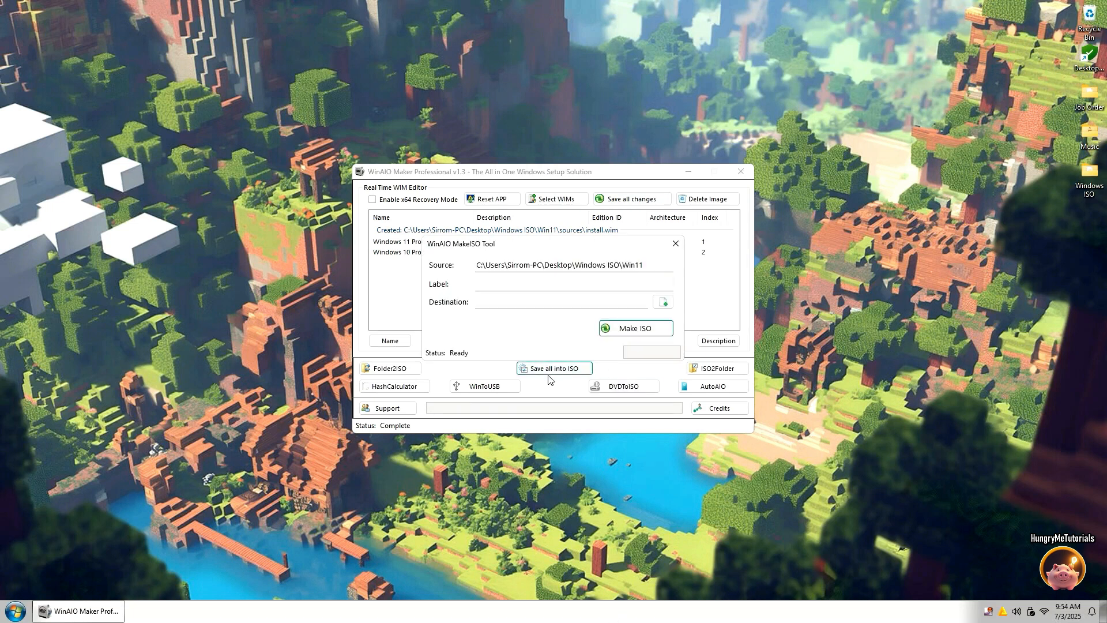
pyautogui.click(506, 285)
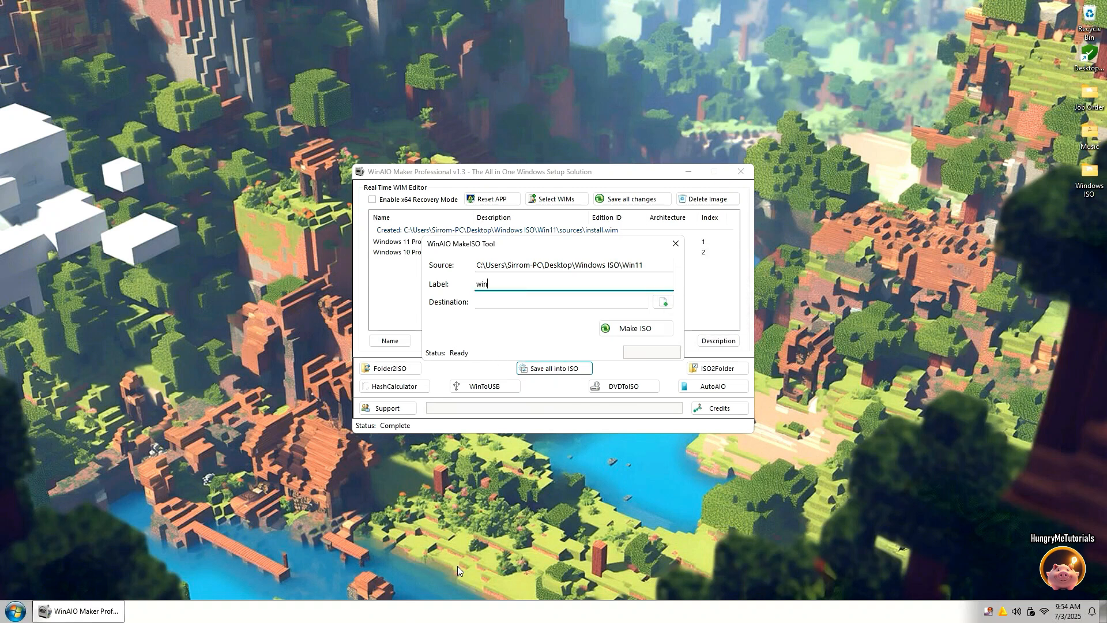
pyautogui.write('win1011')
pyautogui.click(663, 301)
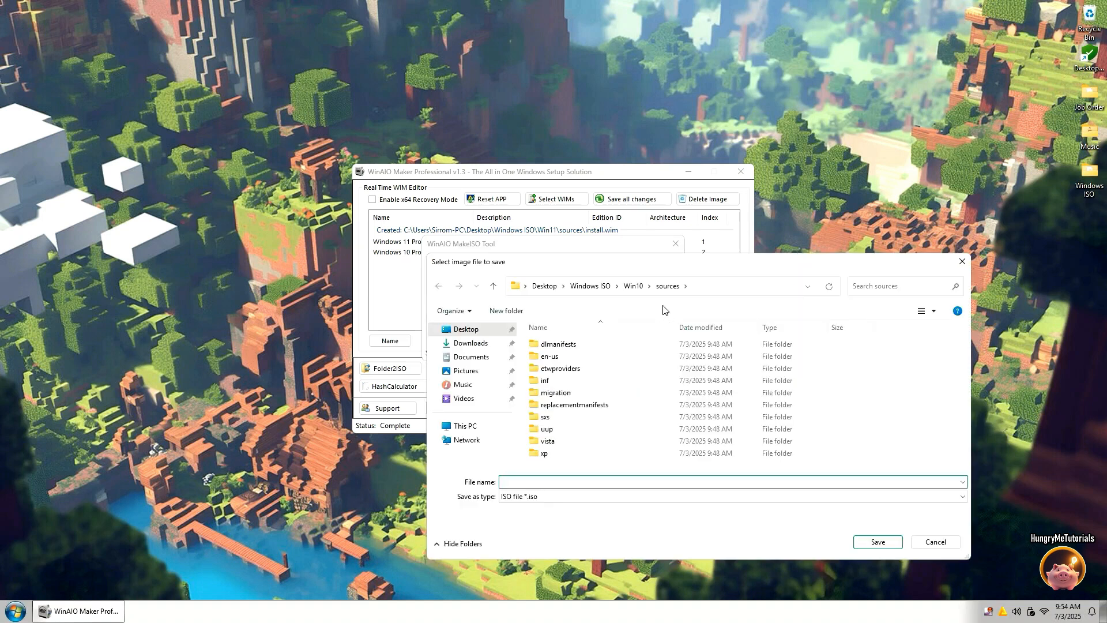
pyautogui.click(590, 286)
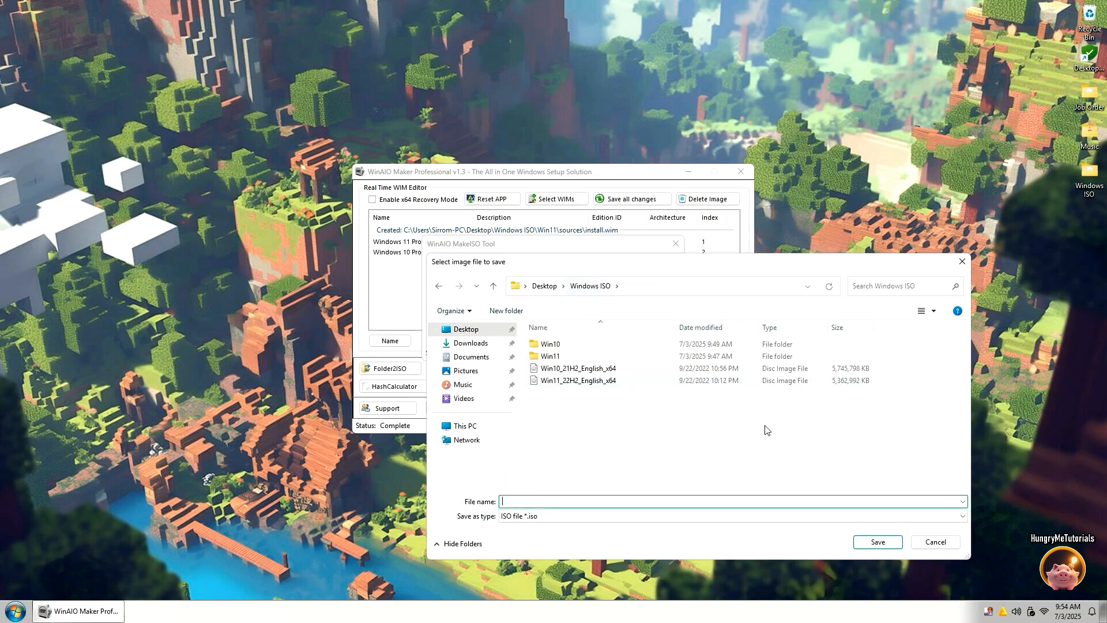
pyautogui.write('Windows10-11')
pyautogui.click(857, 544)
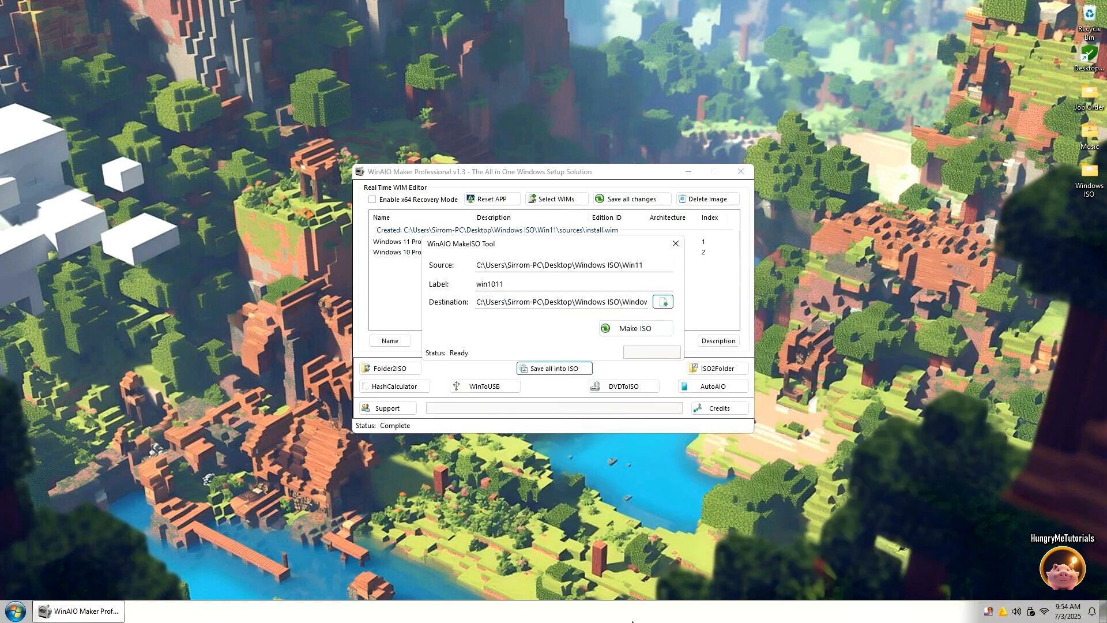
# Step: Build the ISO from the Win11 source folder and close the MakeISO tool when it completes
pyautogui.click(633, 329)
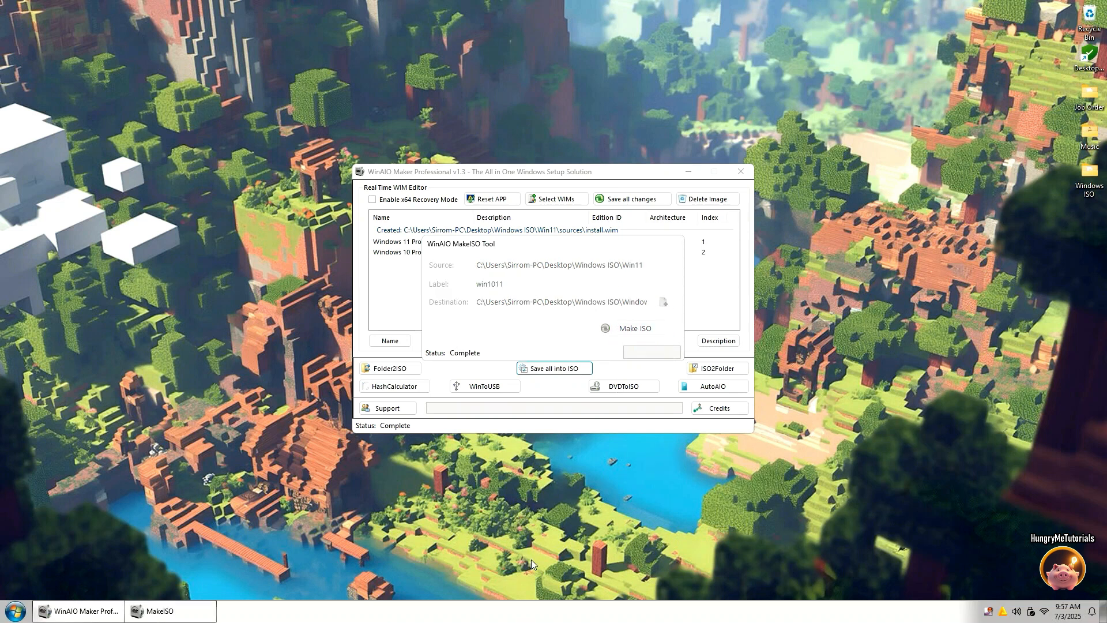
pyautogui.click(642, 344)
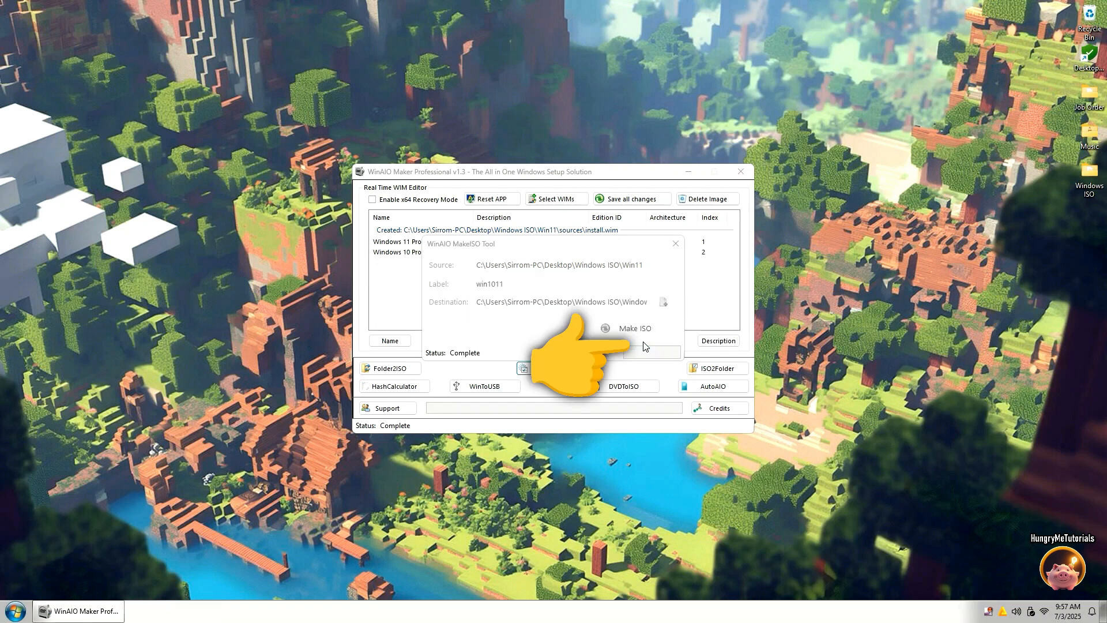
pyautogui.click(676, 244)
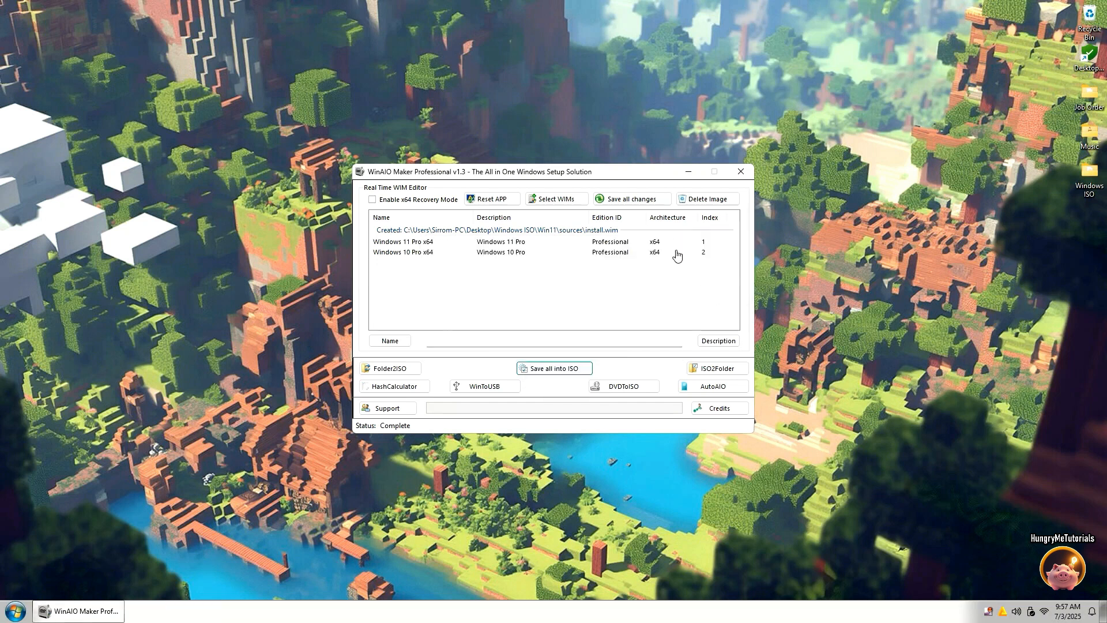
# Step: Close WinAIO Maker and check for the Windows10-11 disc image in the desktop's Windows ISO folder
pyautogui.click(740, 172)
pyautogui.doubleClick(1076, 187)
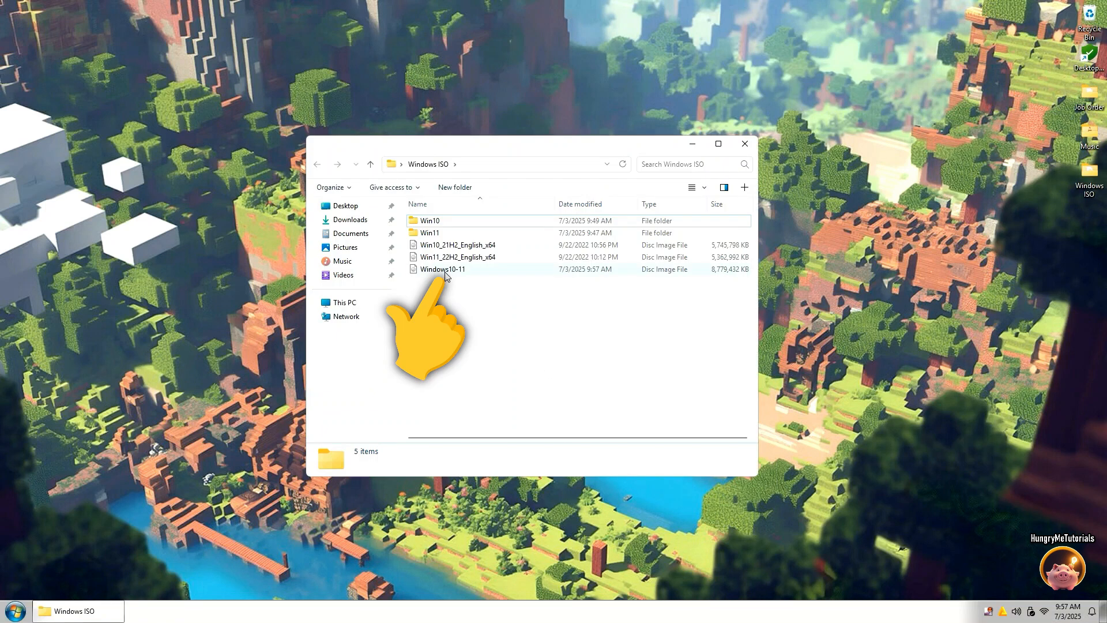
pyautogui.click(444, 271)
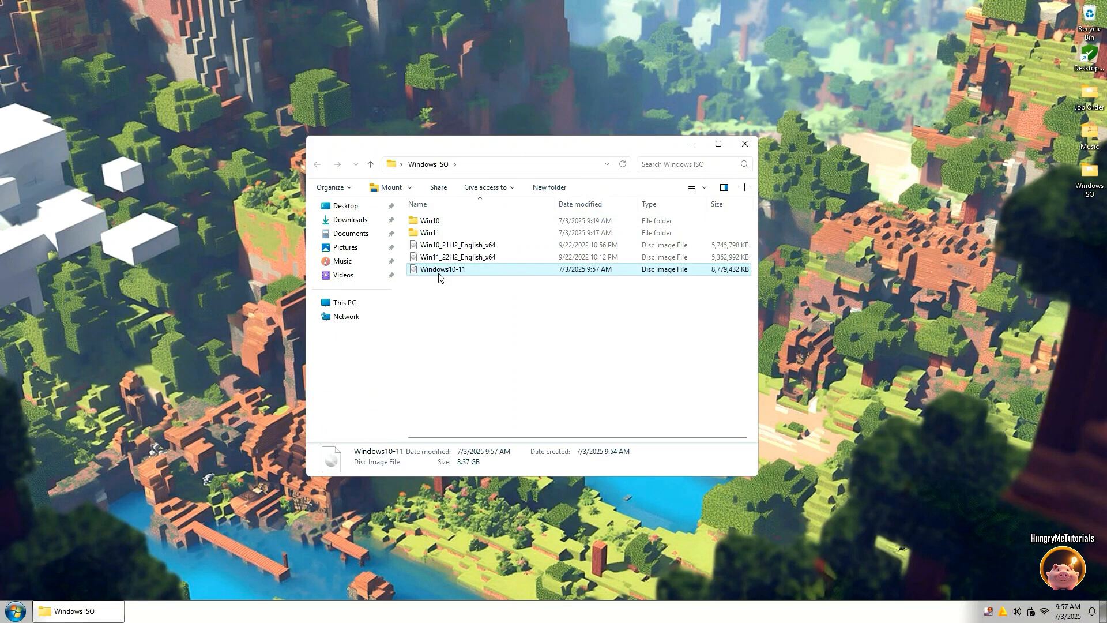